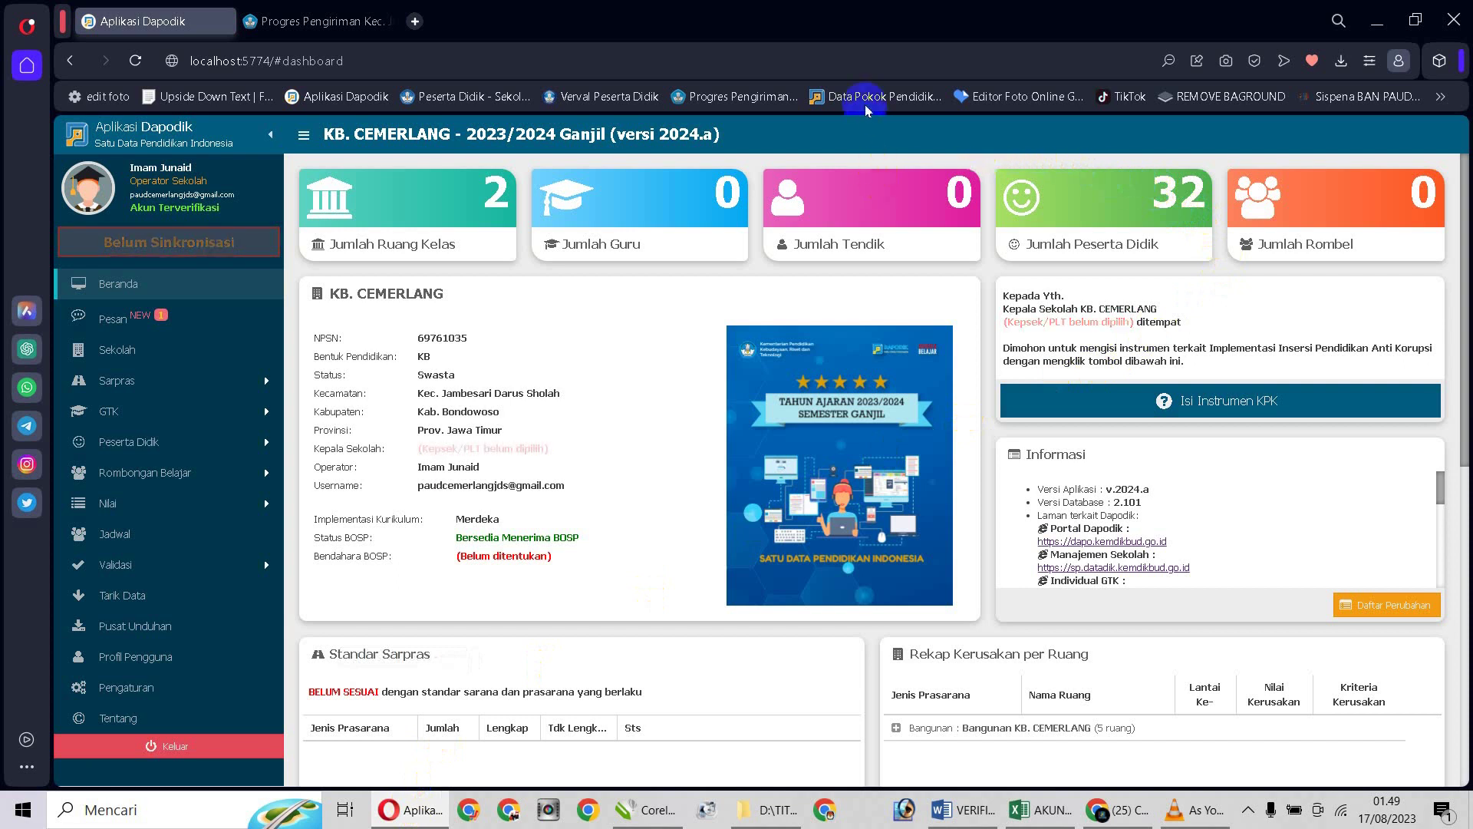
Open the local validation (Validasi Lokal) and check the Sarpras, Peserta Didik and GTK results
{"action": "left_click", "coordinate": [178, 391]}
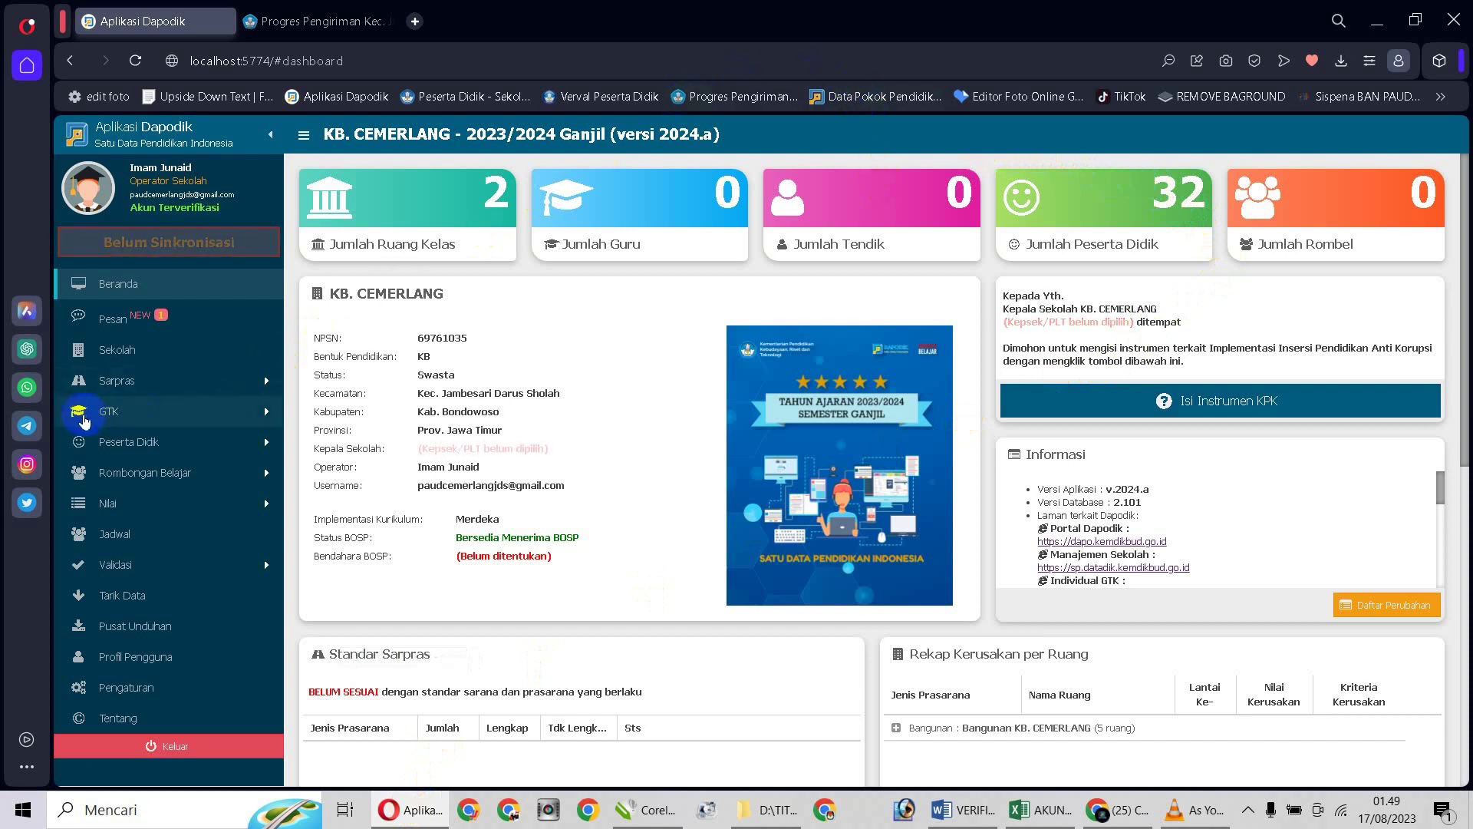
{"action": "left_click", "coordinate": [236, 423]}
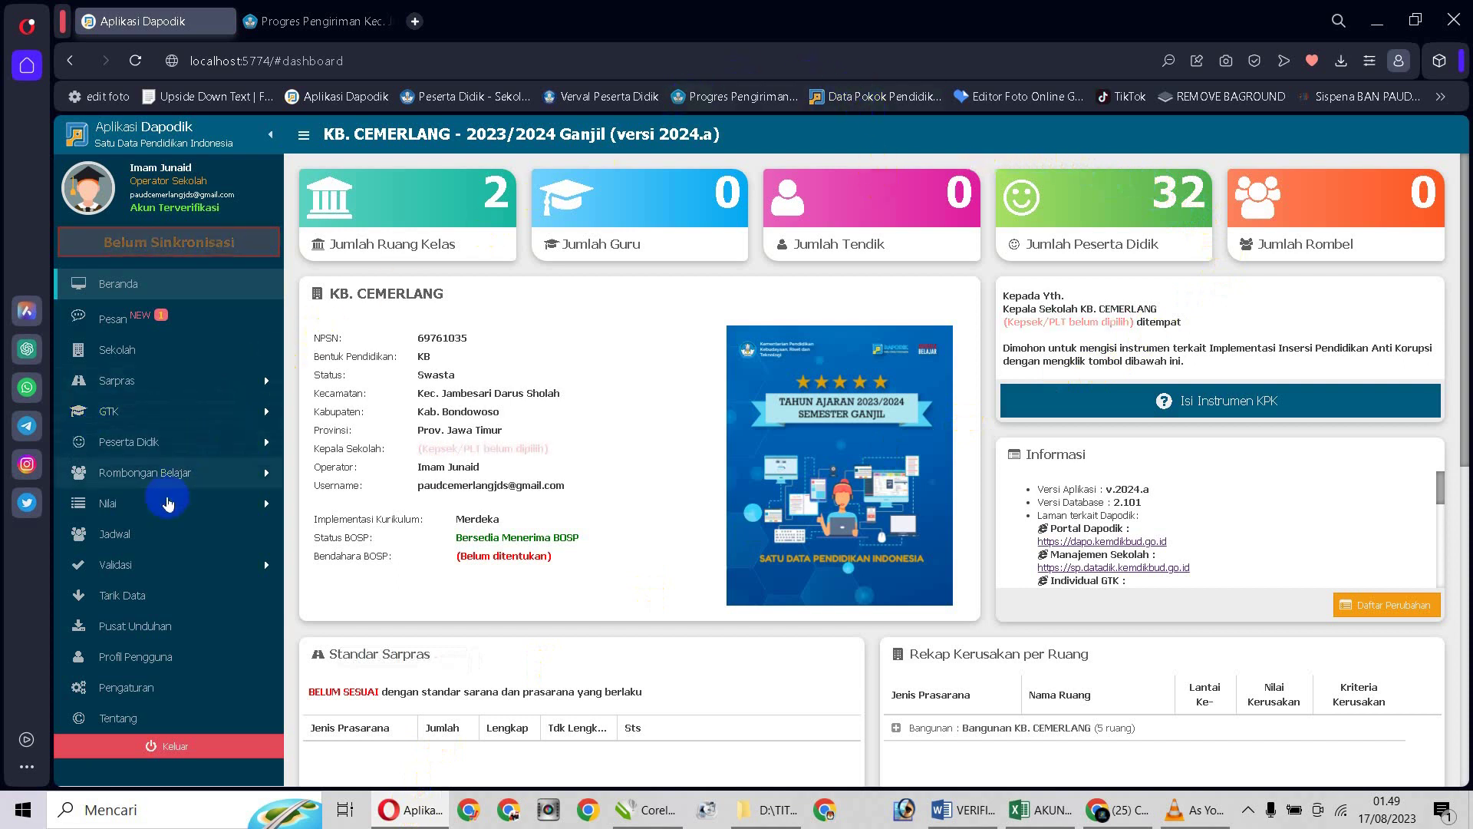
{"action": "left_click", "coordinate": [111, 576]}
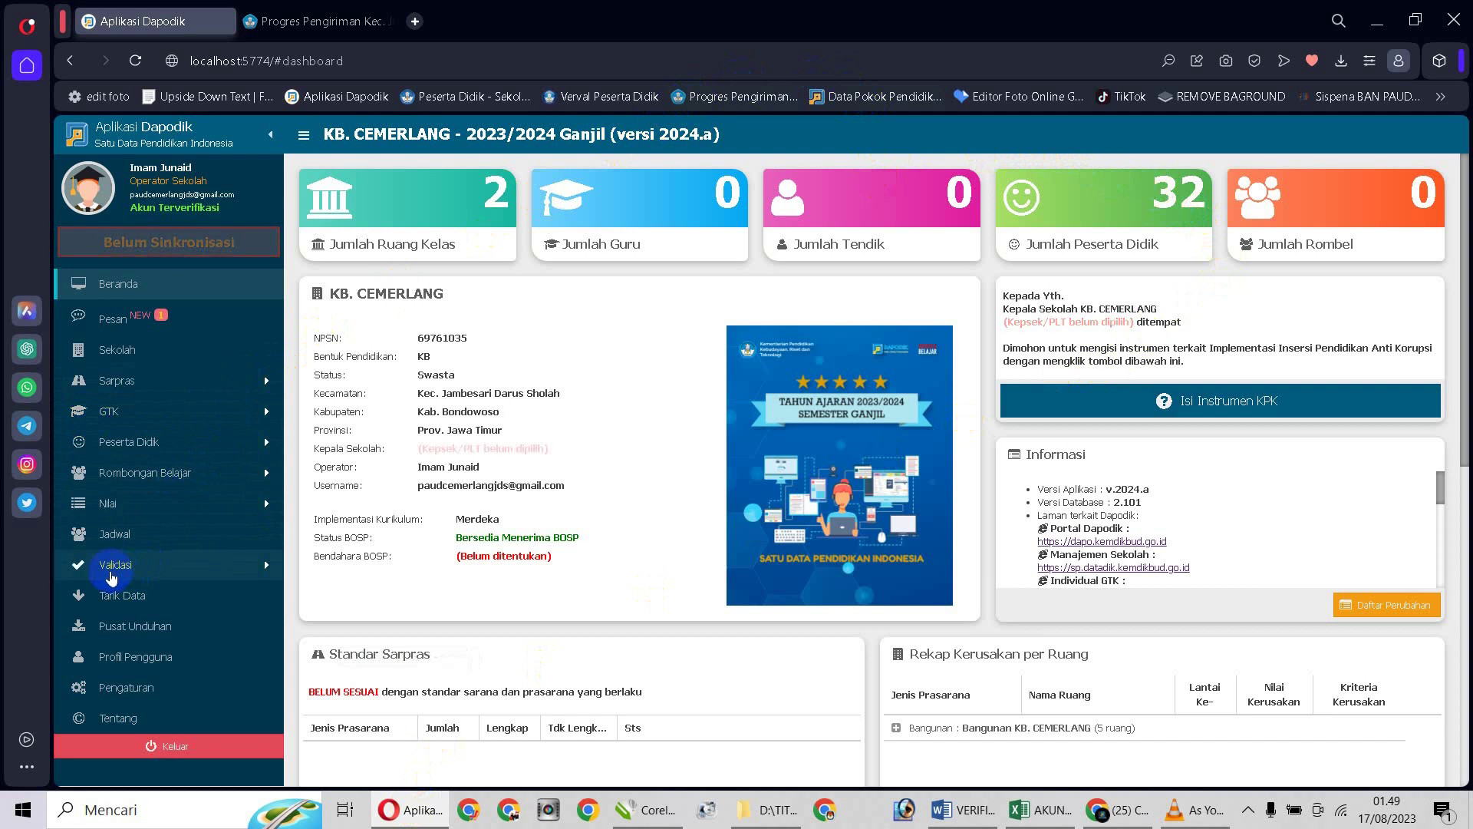
{"action": "left_click", "coordinate": [111, 572]}
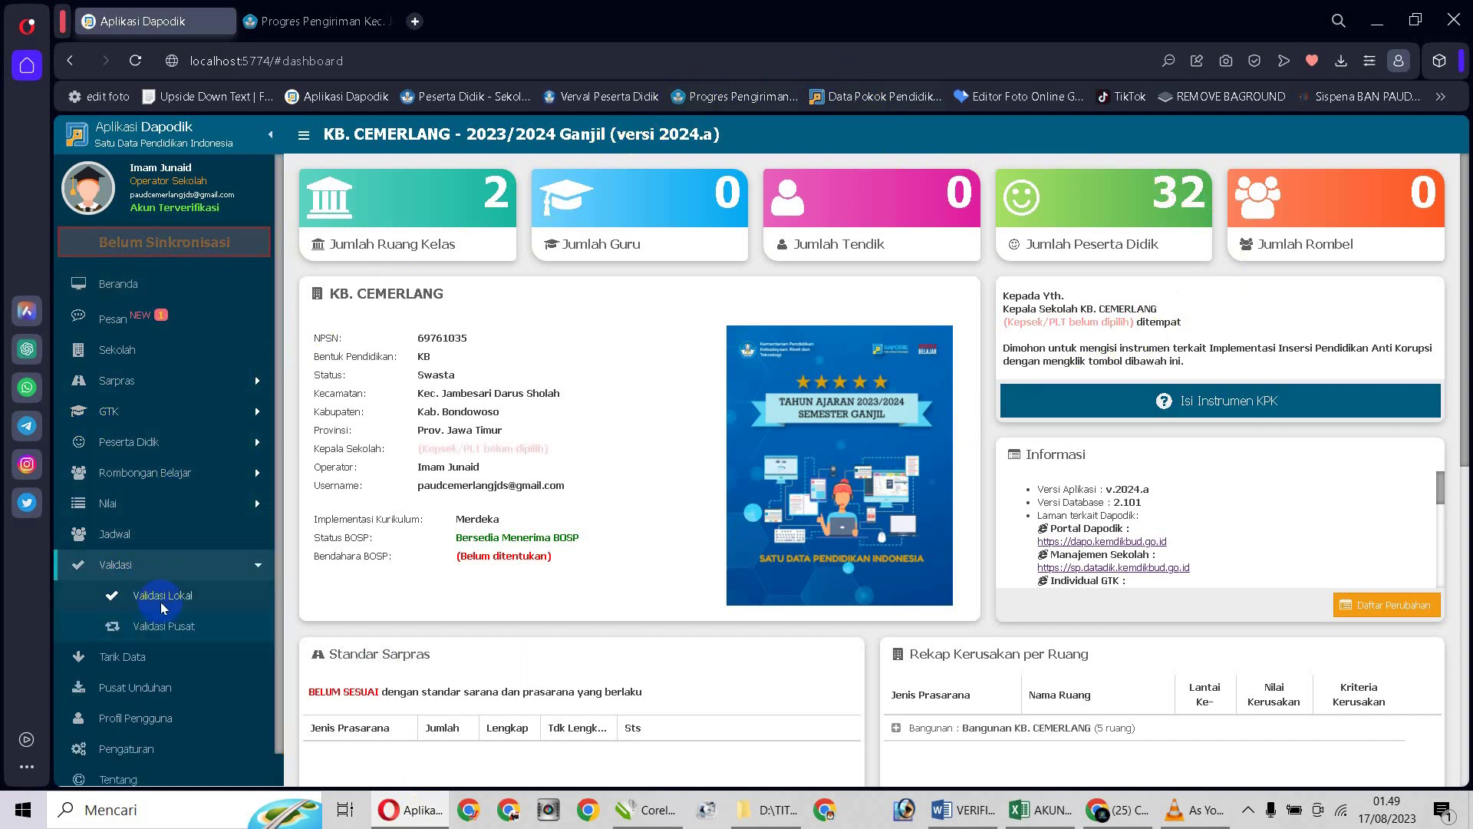
{"action": "left_click", "coordinate": [161, 602]}
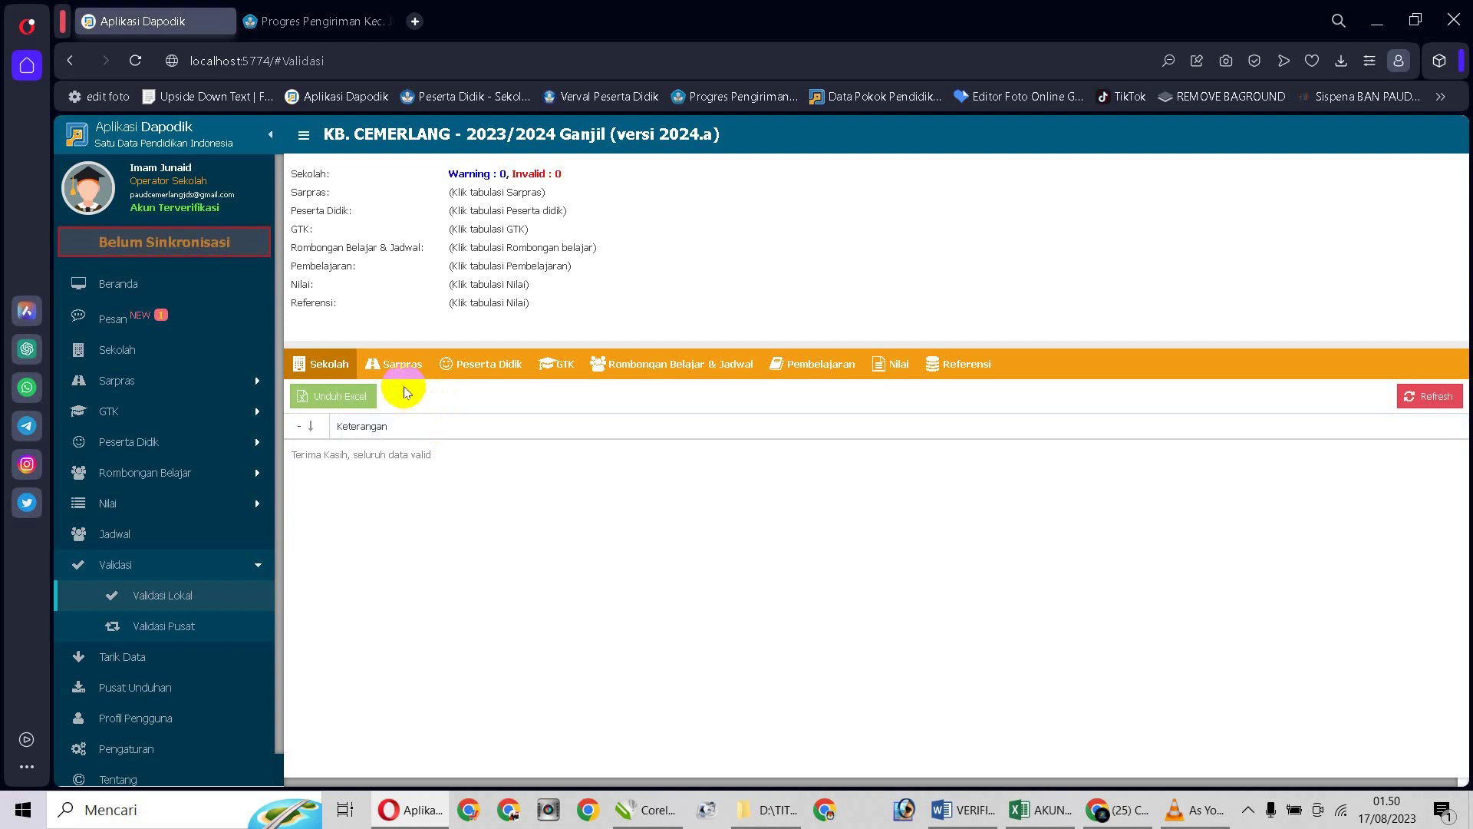
{"action": "left_click", "coordinate": [401, 365]}
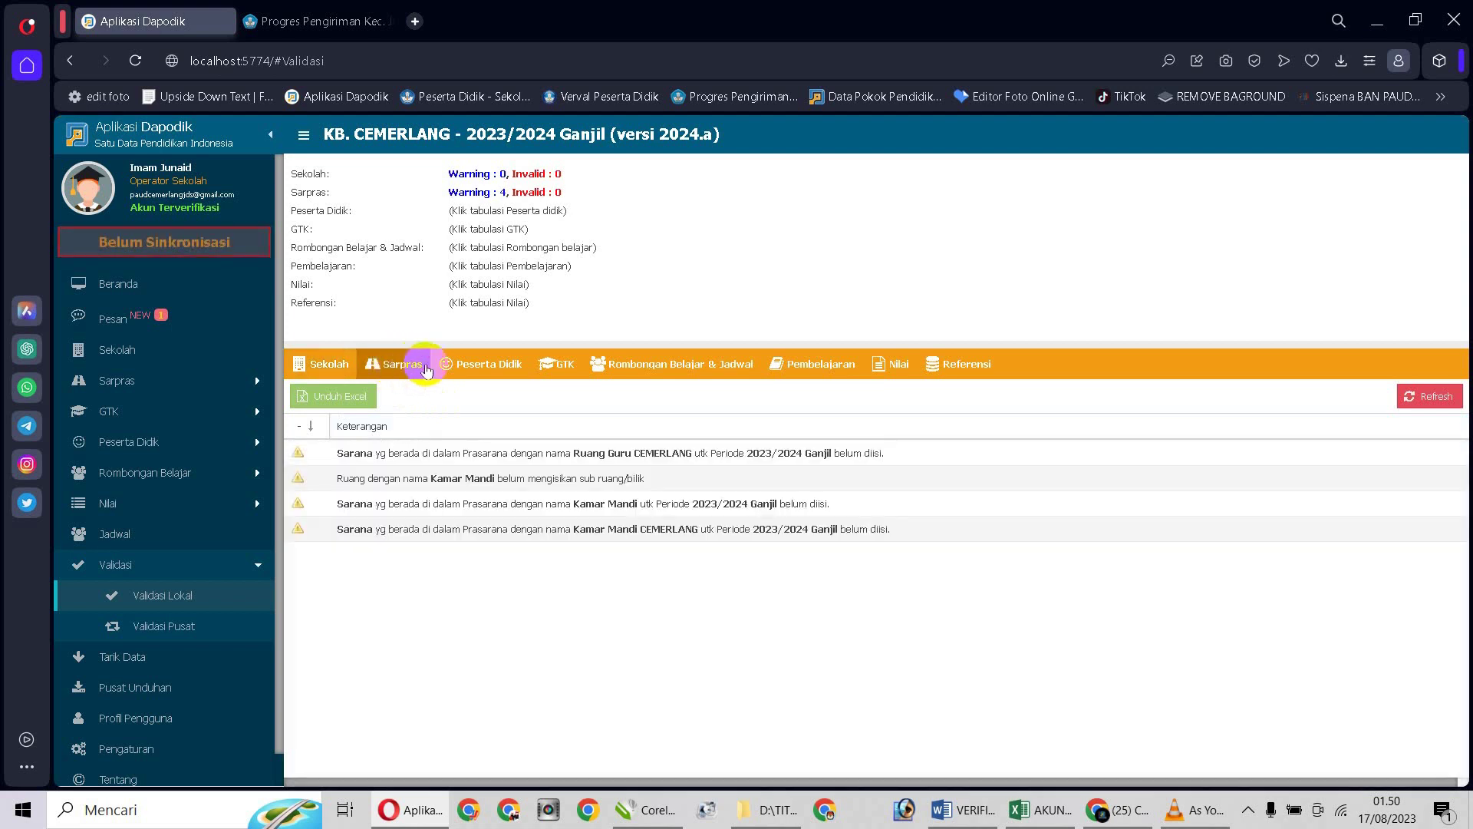
{"action": "left_click", "coordinate": [461, 367]}
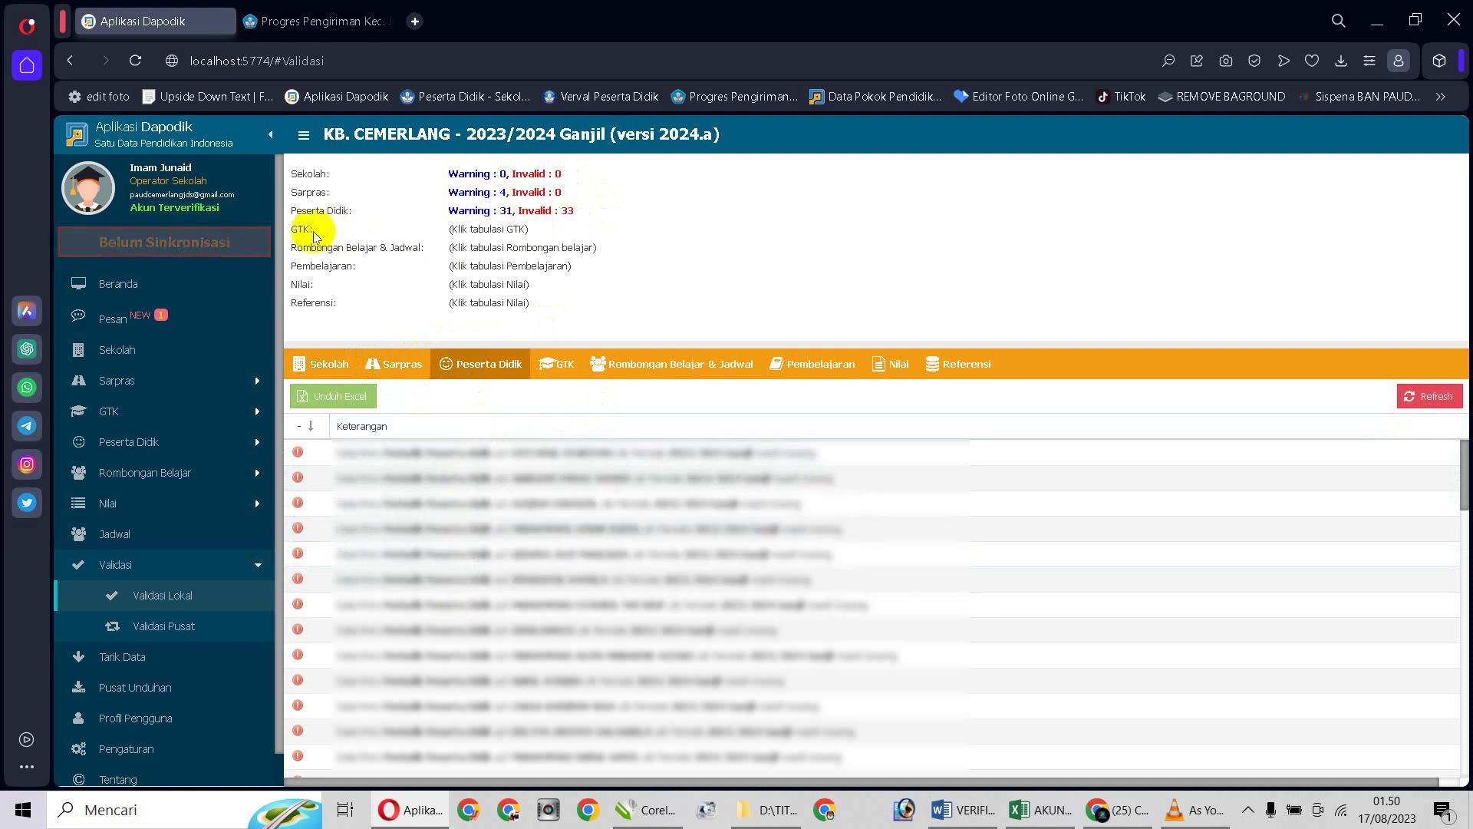
{"action": "left_click", "coordinate": [556, 363]}
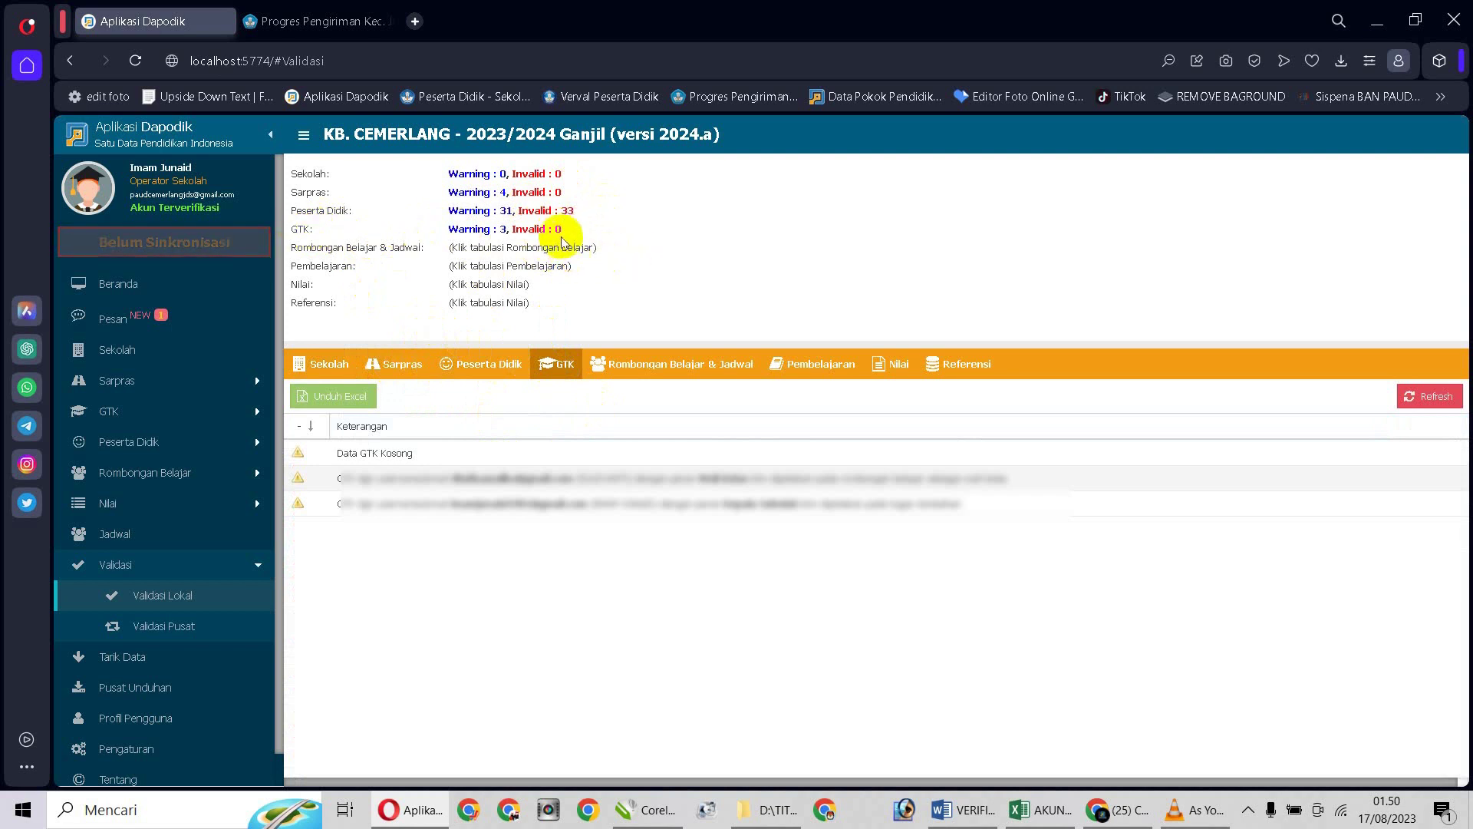
Check the Guru and Tendik lists under GTK for existing staff records
{"action": "left_click", "coordinate": [102, 415]}
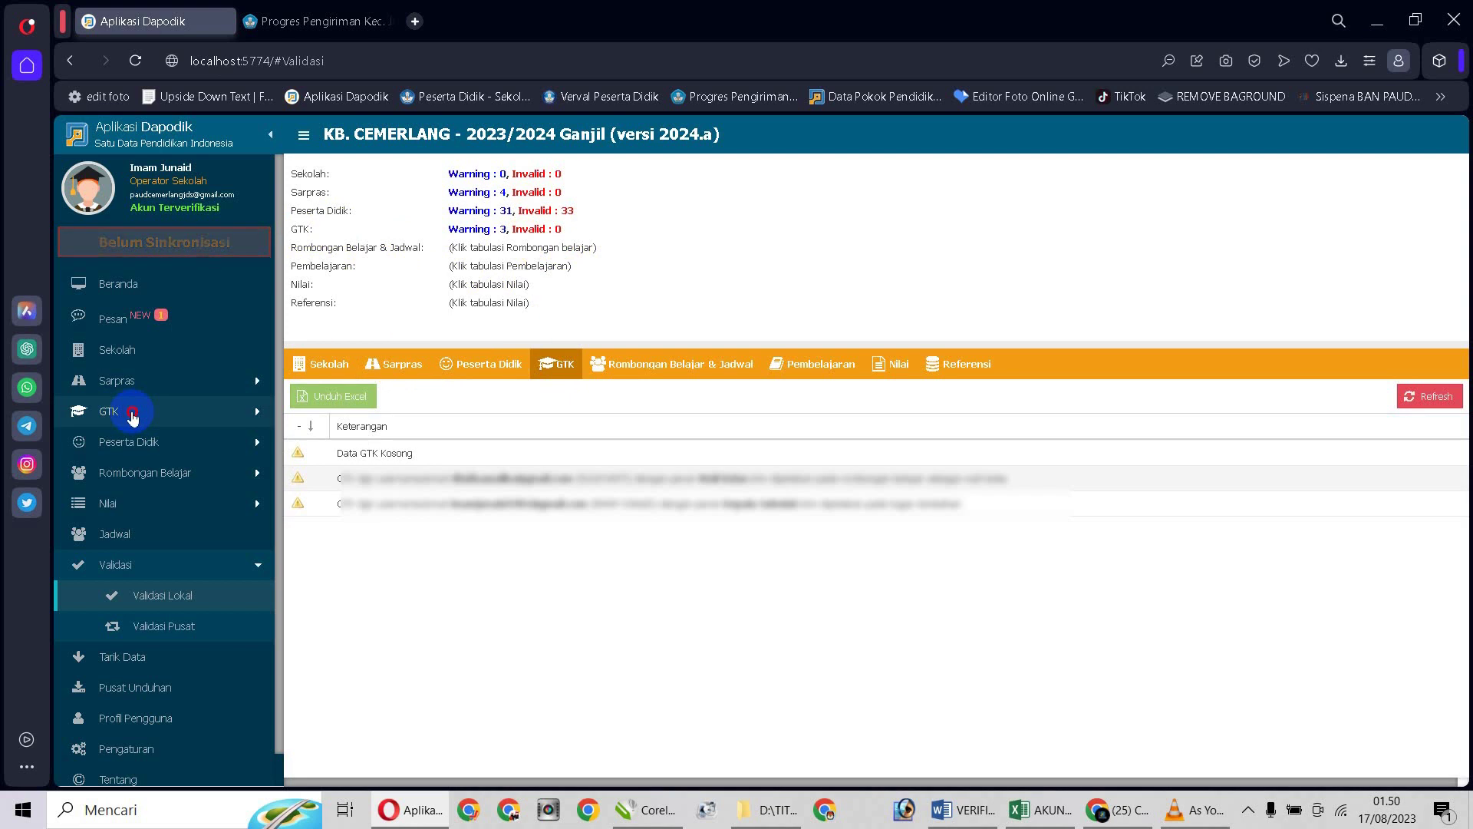
{"action": "left_click", "coordinate": [132, 415]}
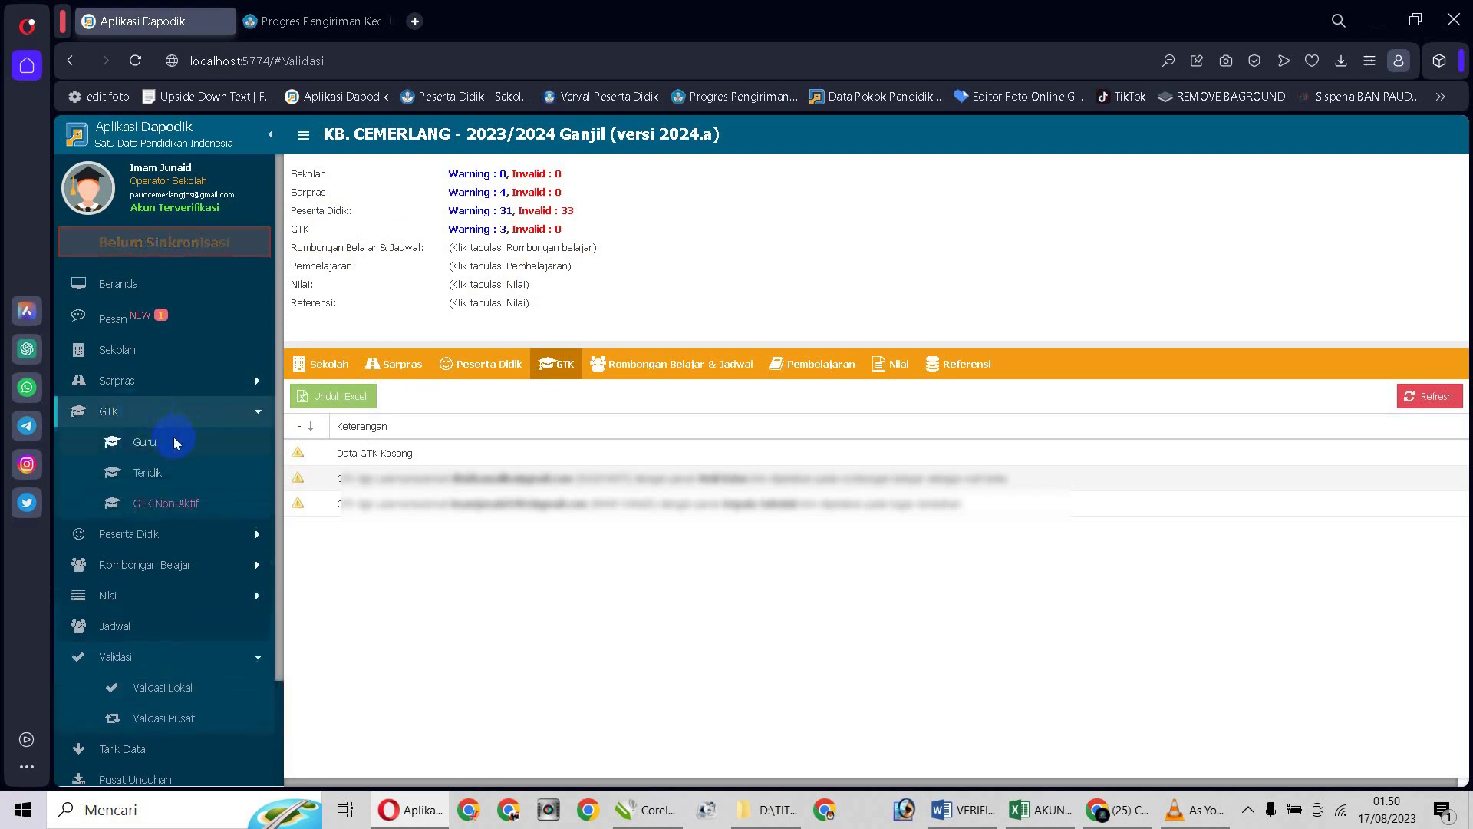
{"action": "left_click", "coordinate": [144, 442]}
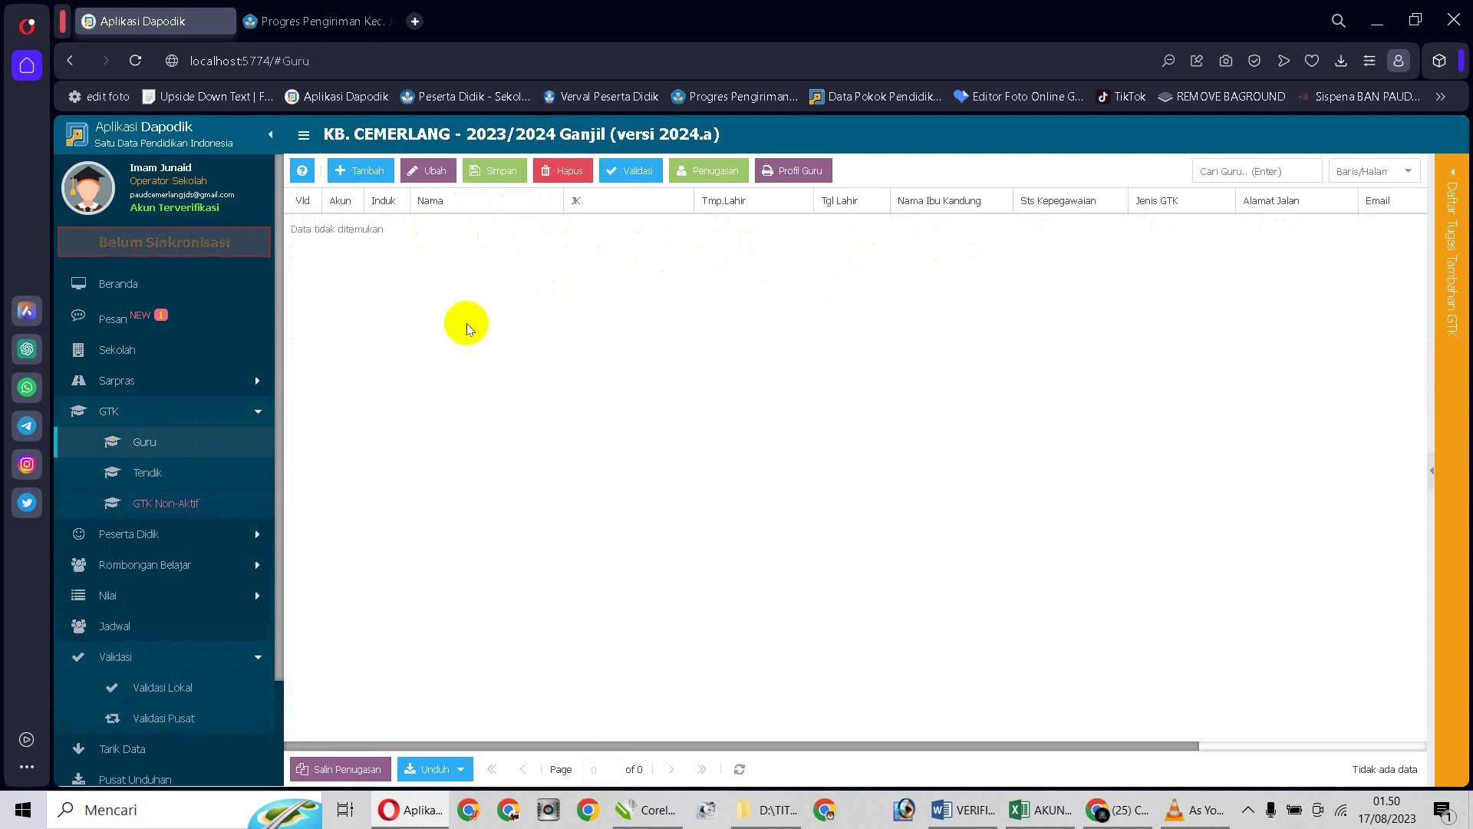
{"action": "left_click", "coordinate": [145, 472]}
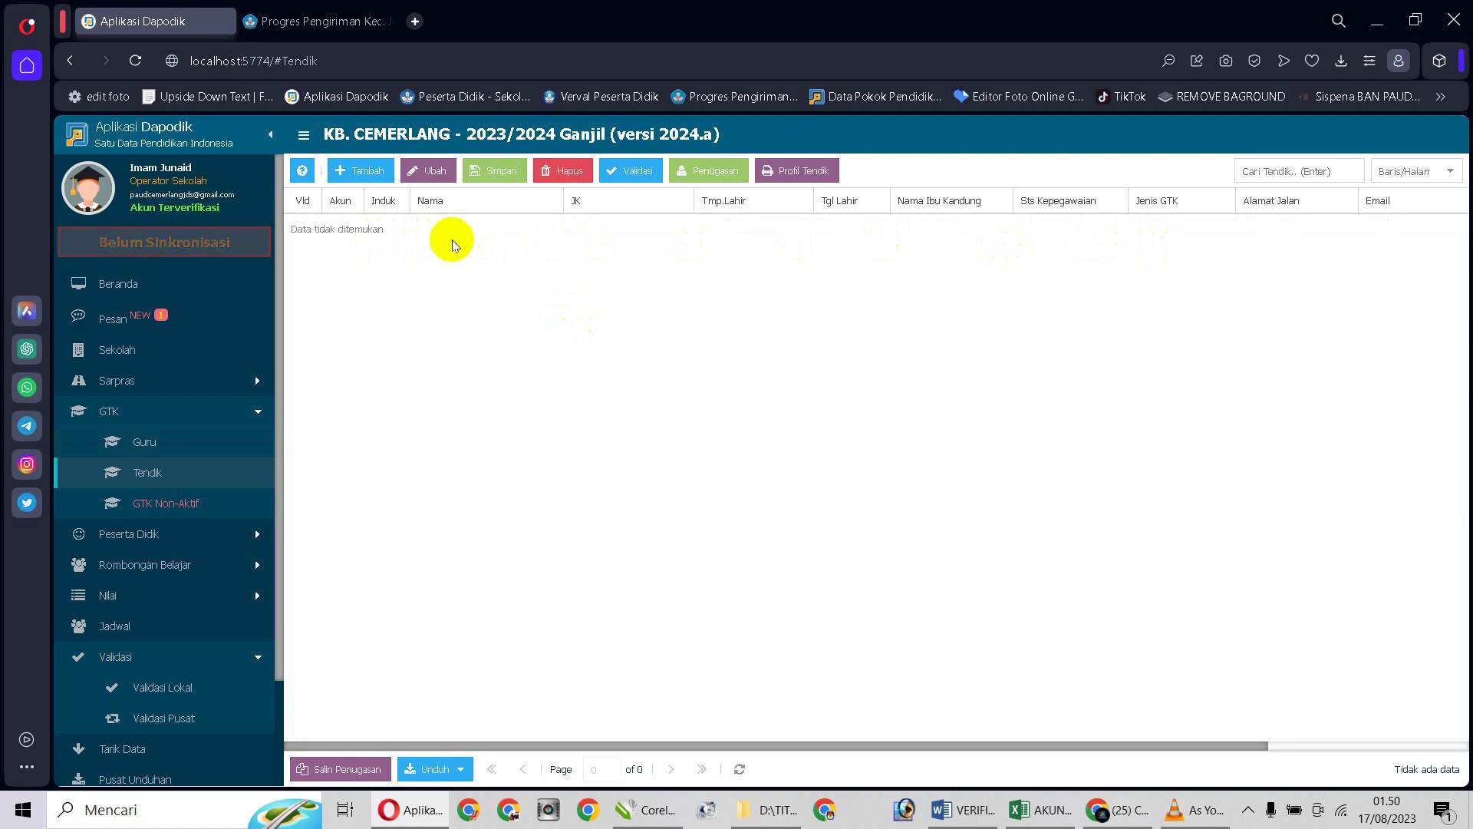
From the Guru list, copy all PTK assignment data from school year 2022/2023 with Salin Penugasan
{"action": "left_click", "coordinate": [145, 441]}
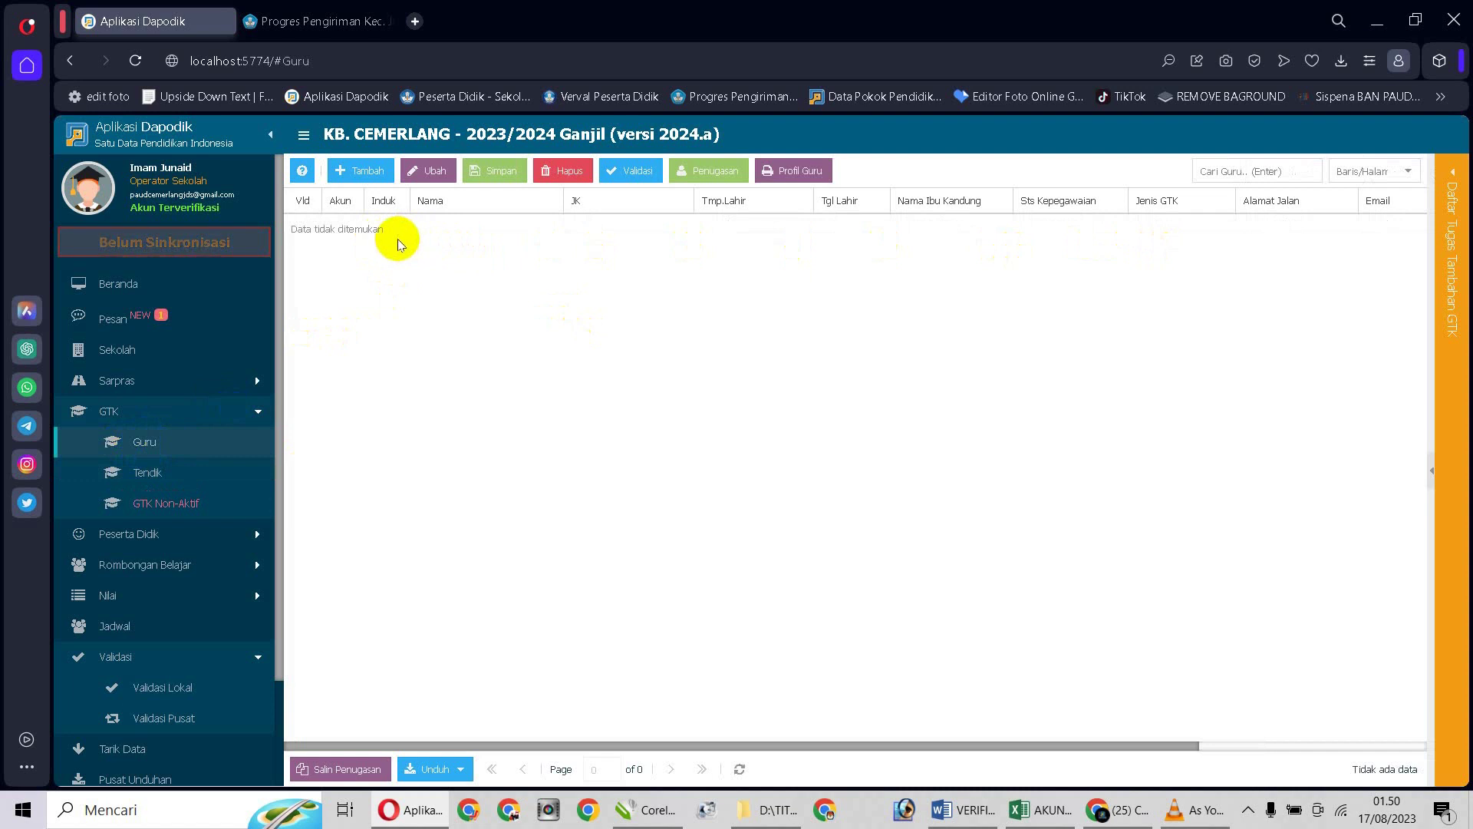
{"action": "left_click", "coordinate": [350, 770]}
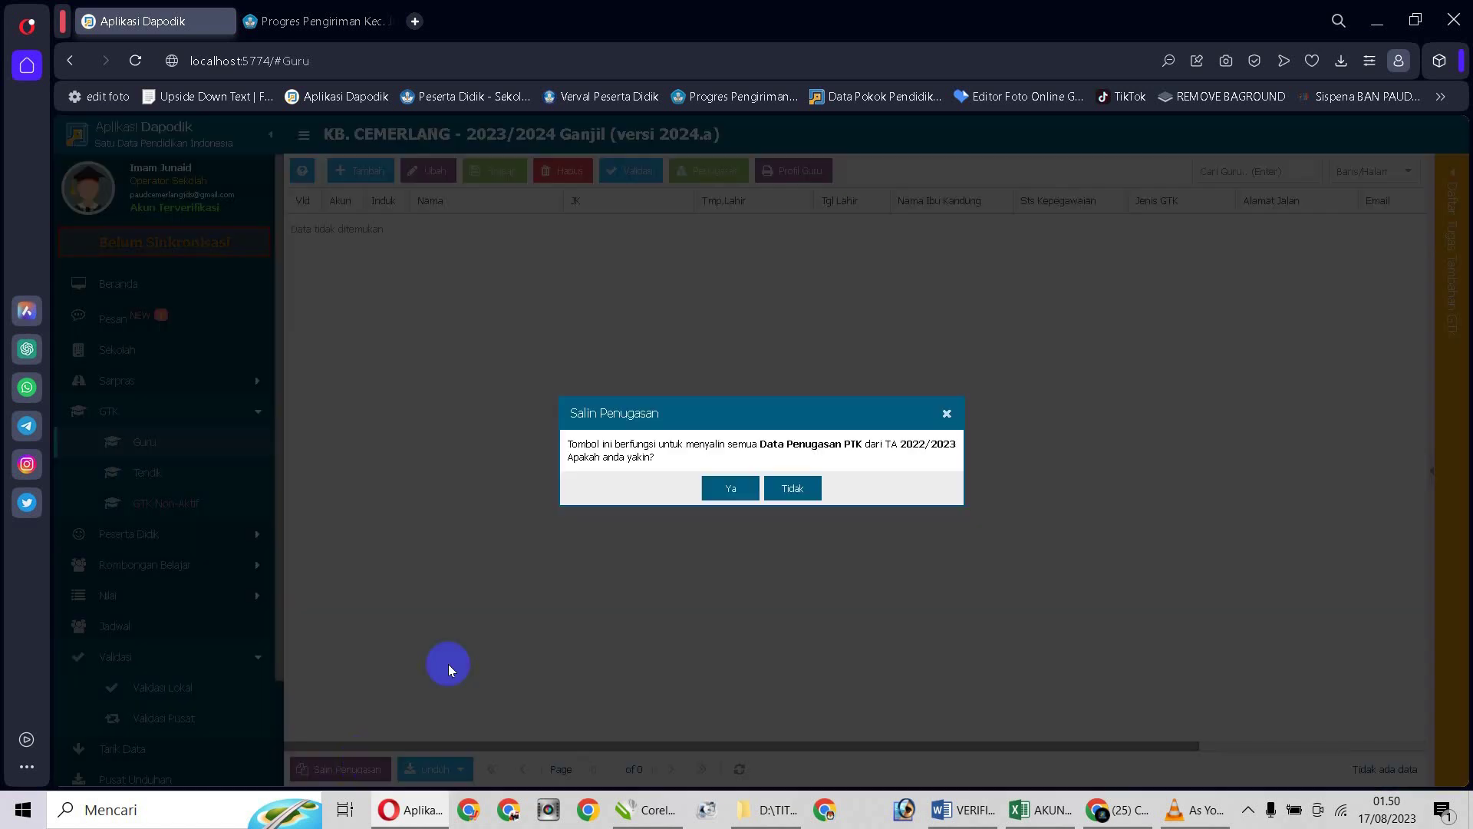
{"action": "left_click", "coordinate": [745, 488]}
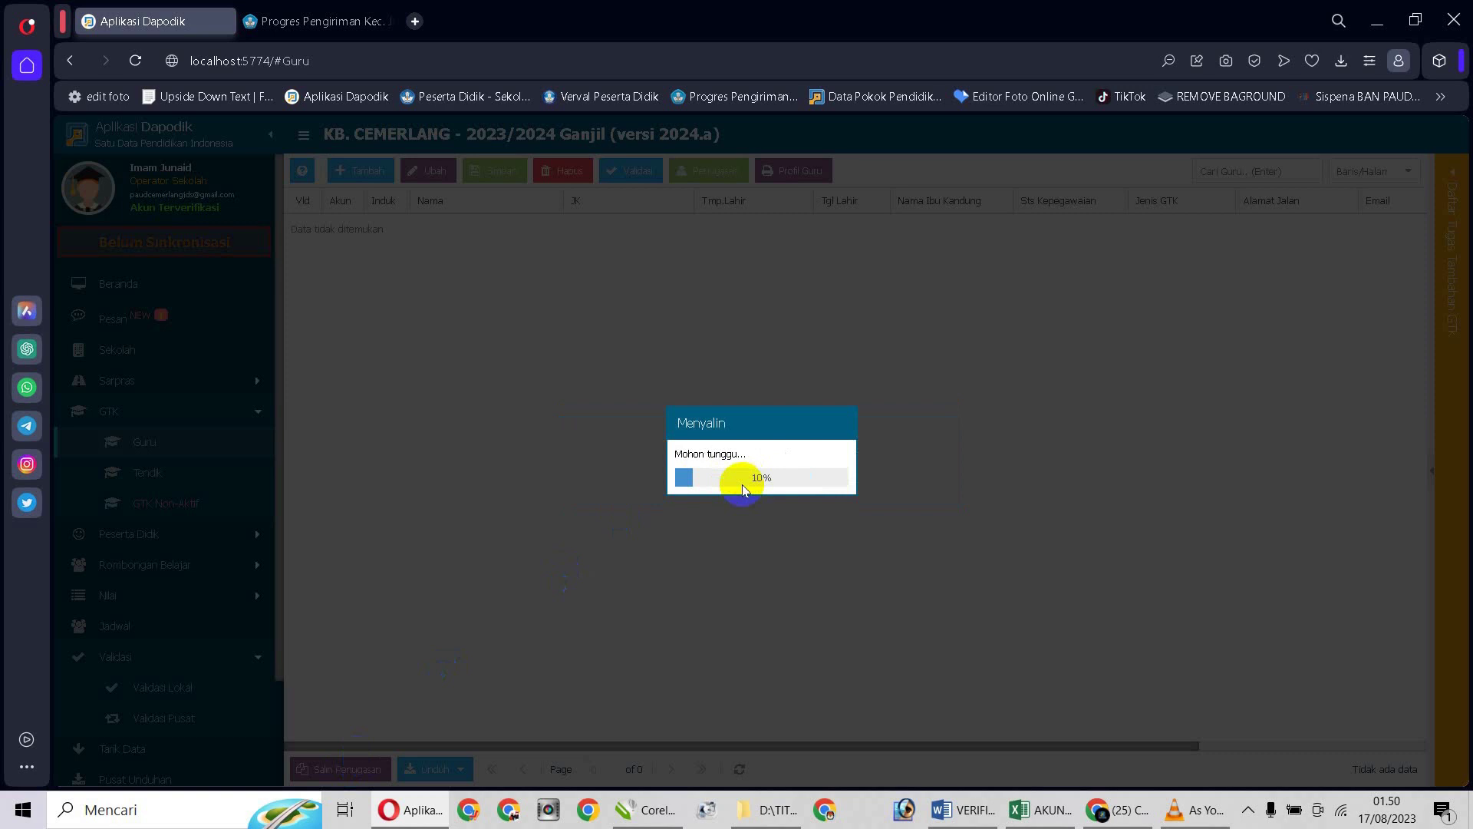
{"action": "left_click", "coordinate": [755, 481]}
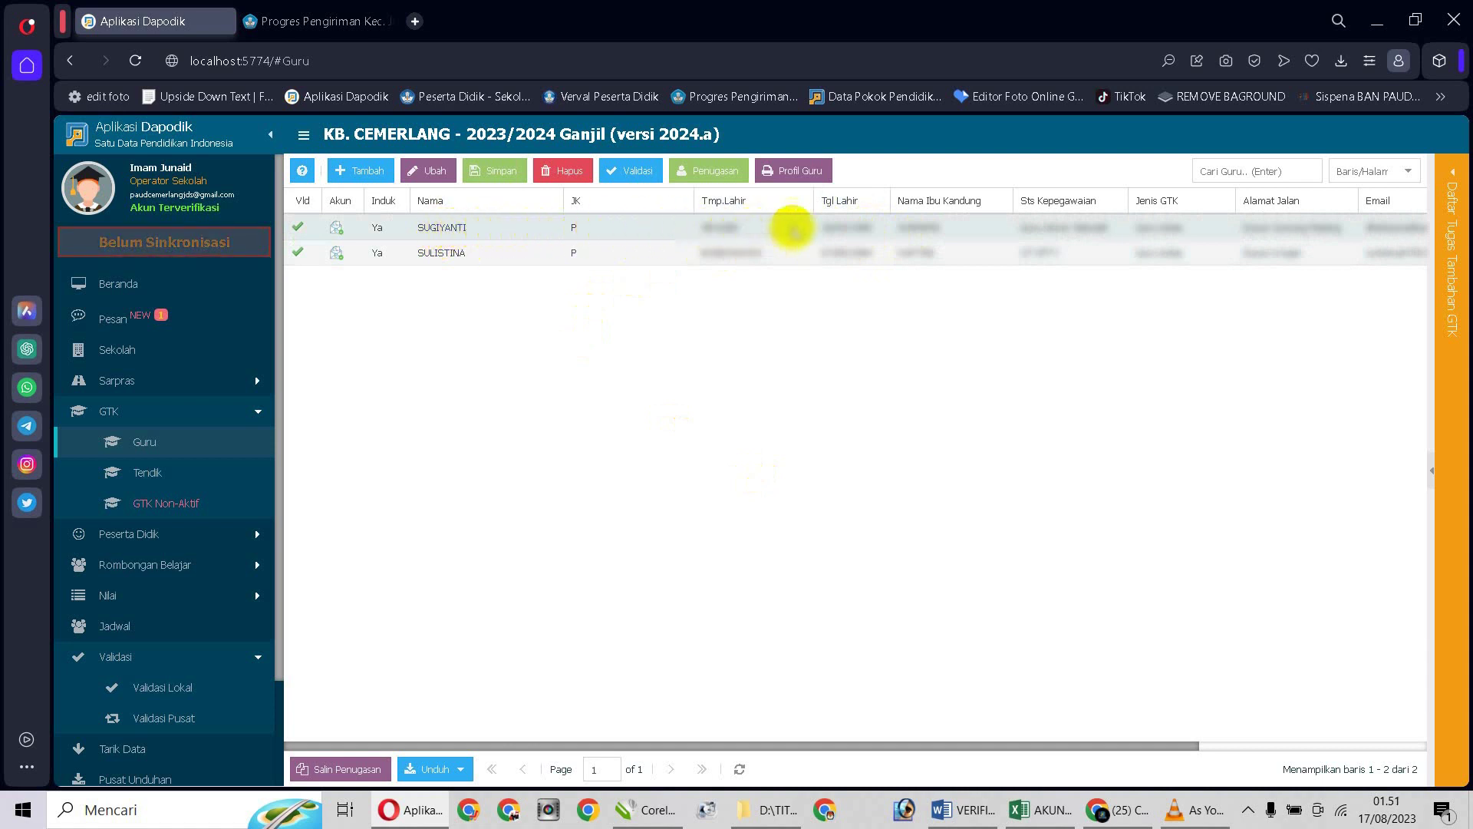
In the assignment (Penugasan) of the first teacher listed, mark Keaktifan PTK for all months Jul to Jun, and save and close
{"action": "left_click", "coordinate": [852, 226]}
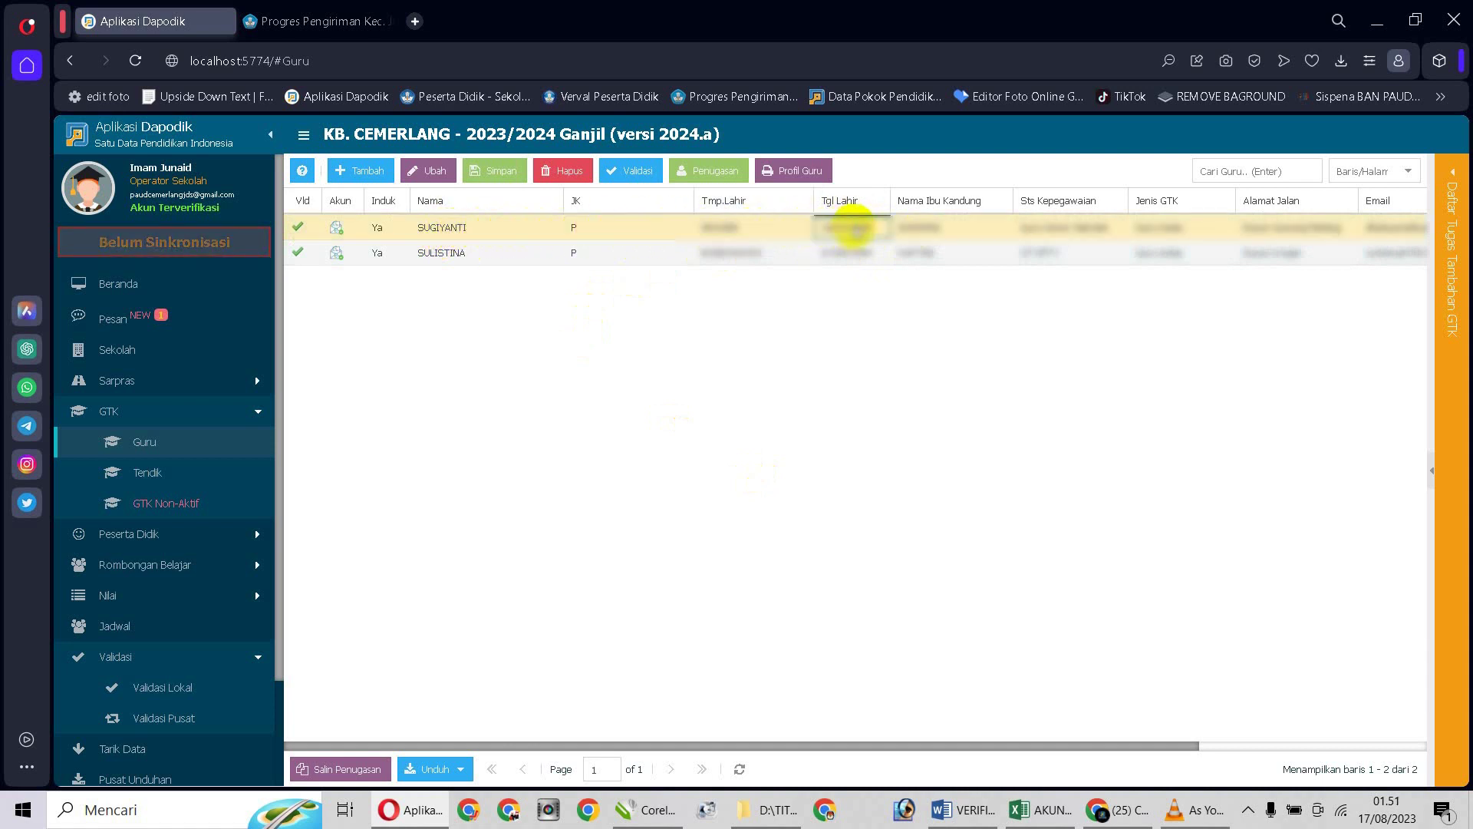
{"action": "left_click", "coordinate": [720, 175]}
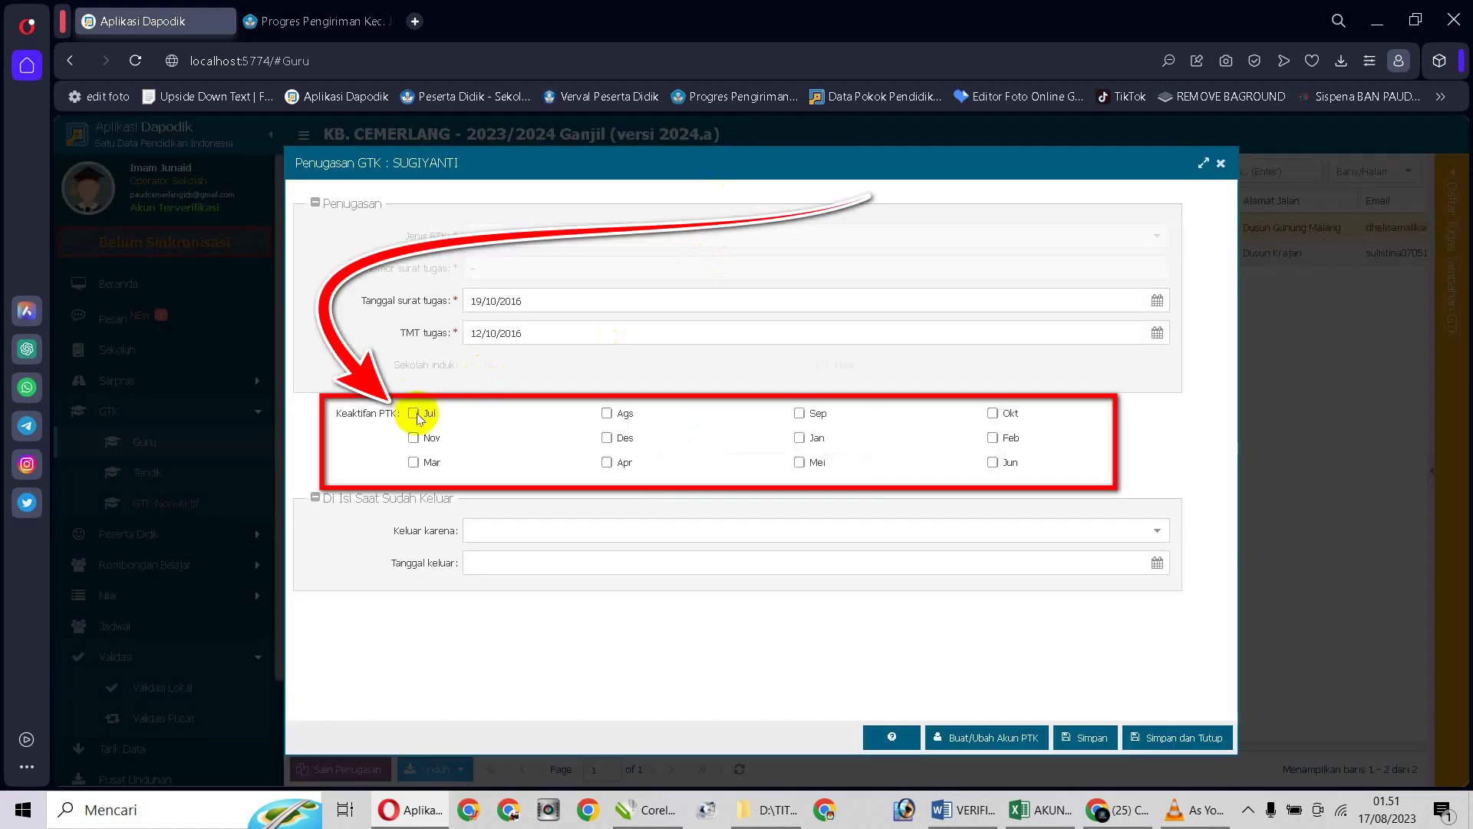
{"action": "left_click", "coordinate": [607, 413]}
{"action": "left_click", "coordinate": [414, 439]}
{"action": "left_click", "coordinate": [607, 438]}
{"action": "left_click", "coordinate": [608, 462]}
{"action": "left_click", "coordinate": [800, 464]}
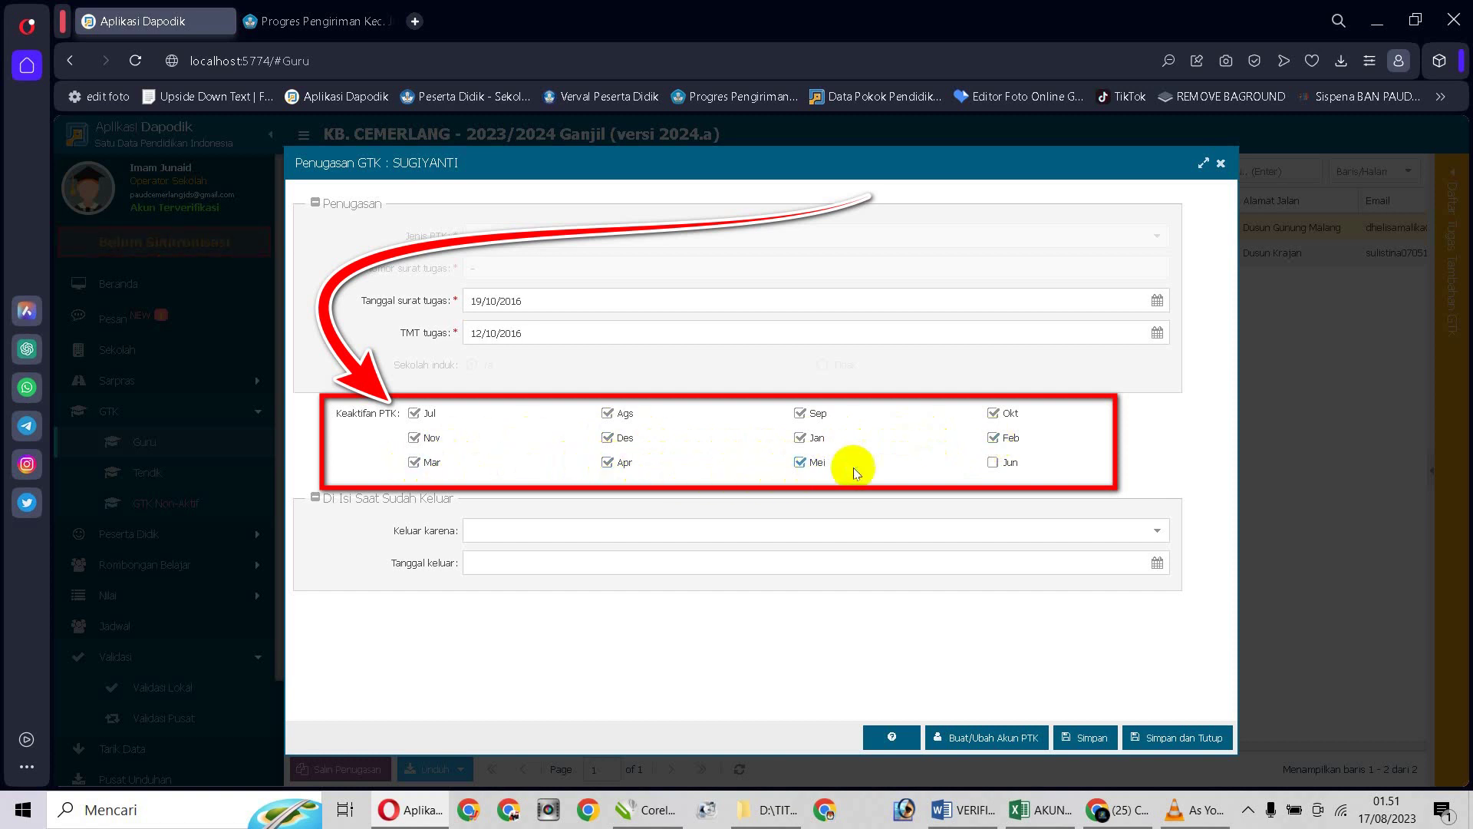
{"action": "left_click", "coordinate": [993, 464]}
{"action": "left_click", "coordinate": [1165, 738]}
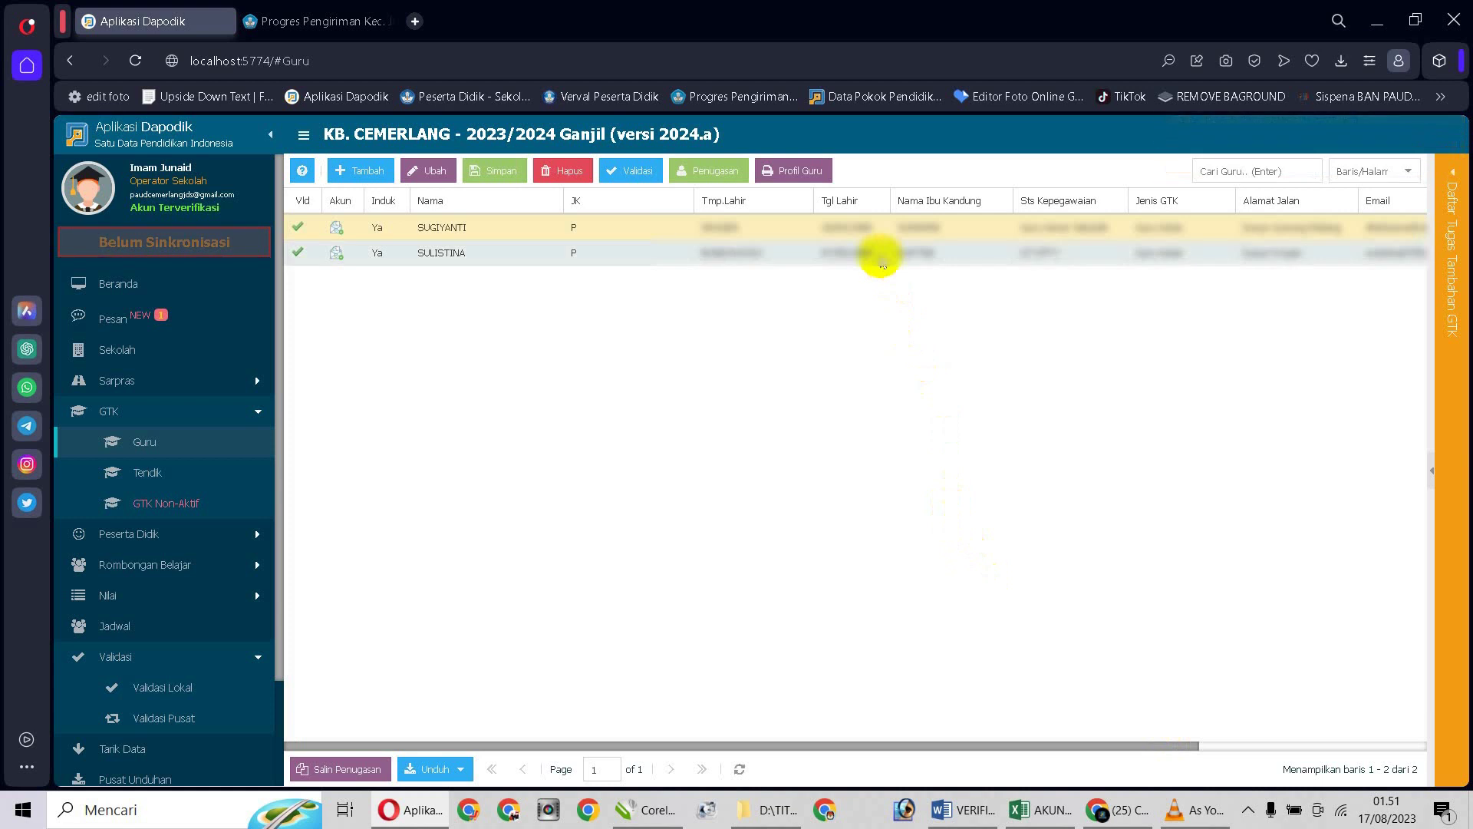
In the second listed teacher's assignment (Penugasan), mark Keaktifan PTK for all months Jul to Jun, and save and close
{"action": "left_click", "coordinate": [880, 259]}
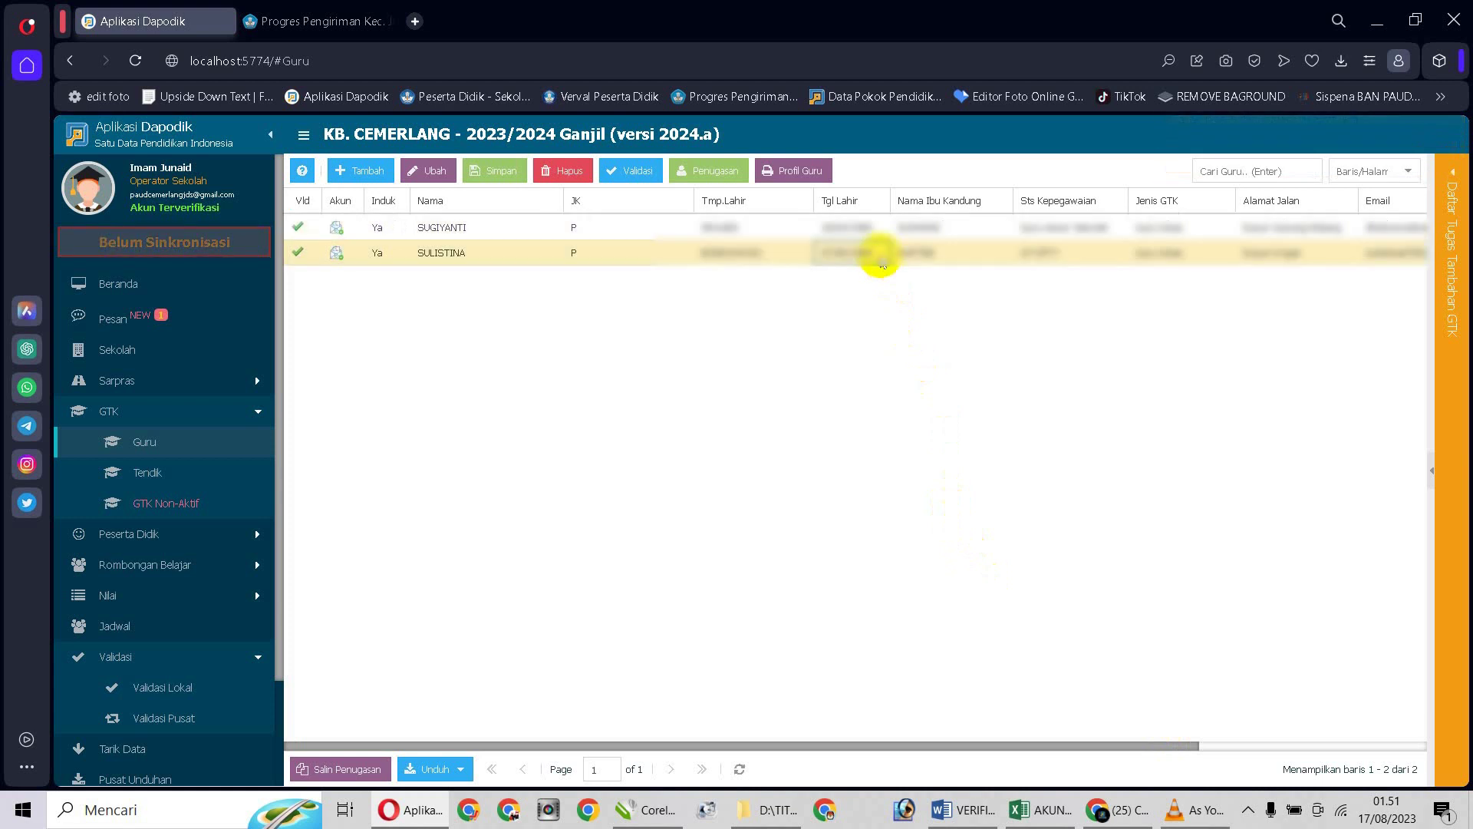
{"action": "left_click", "coordinate": [716, 173]}
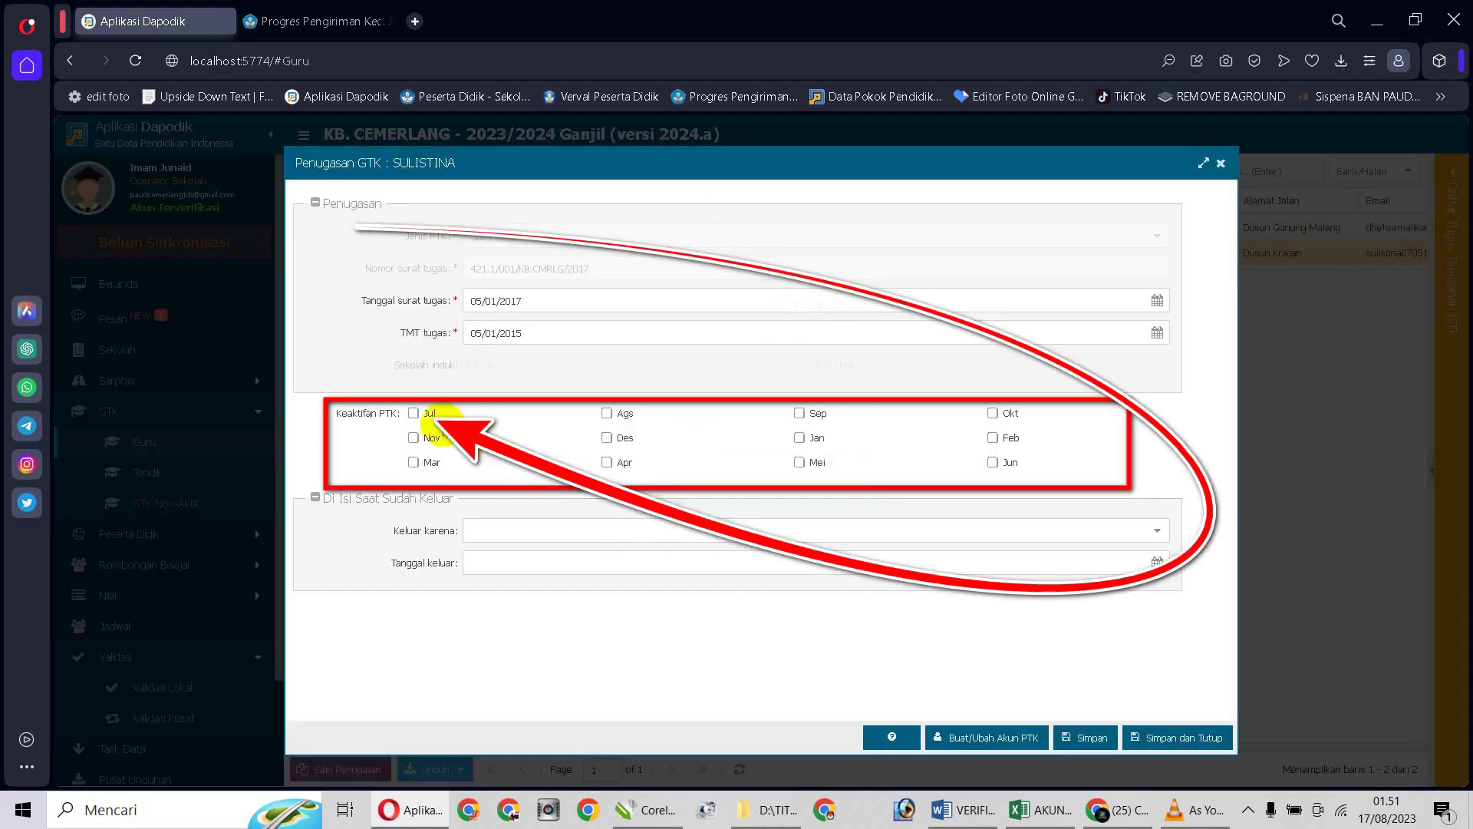
{"action": "left_click", "coordinate": [606, 413]}
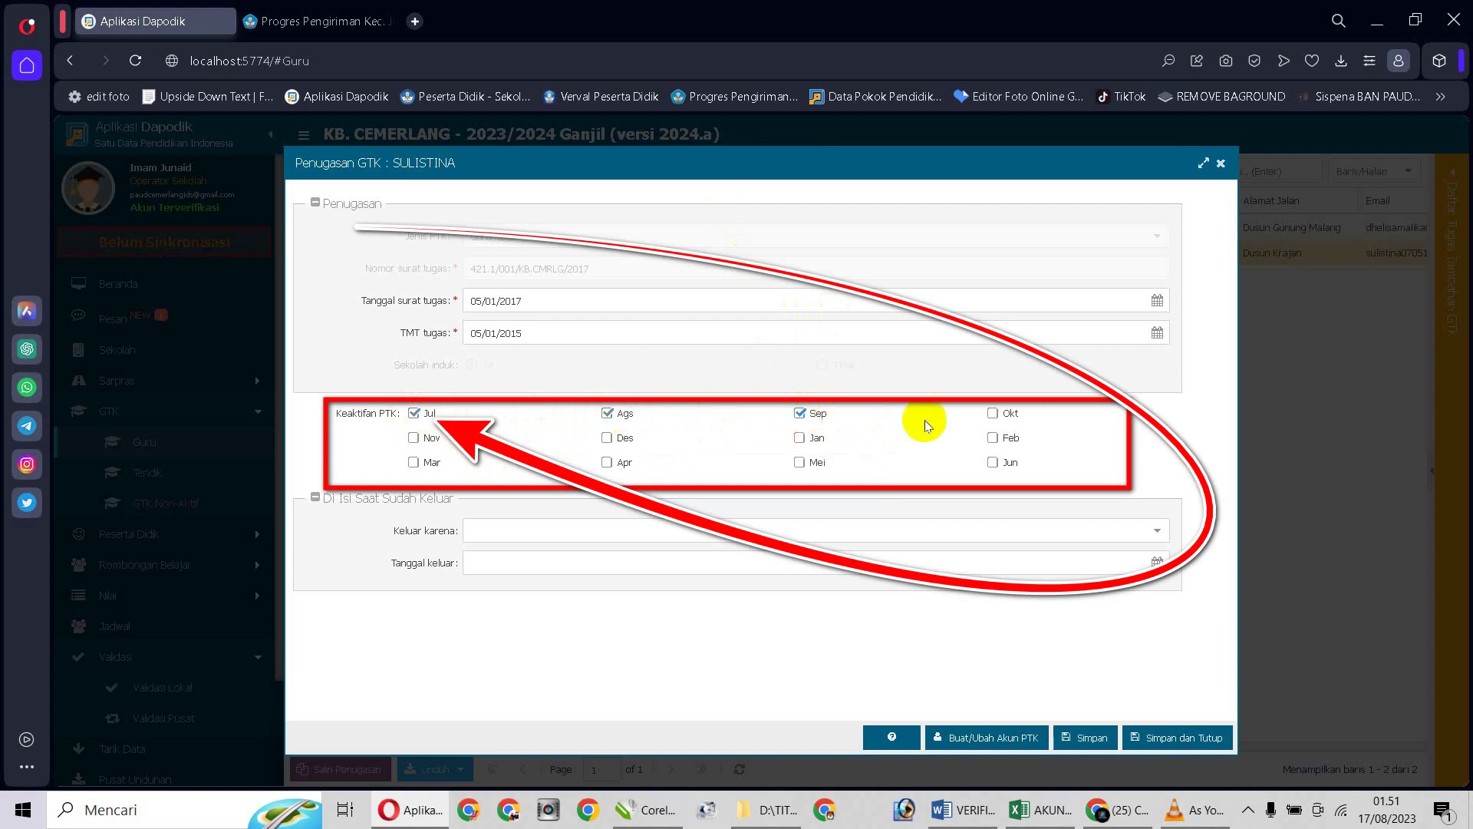
{"action": "left_click", "coordinate": [994, 415]}
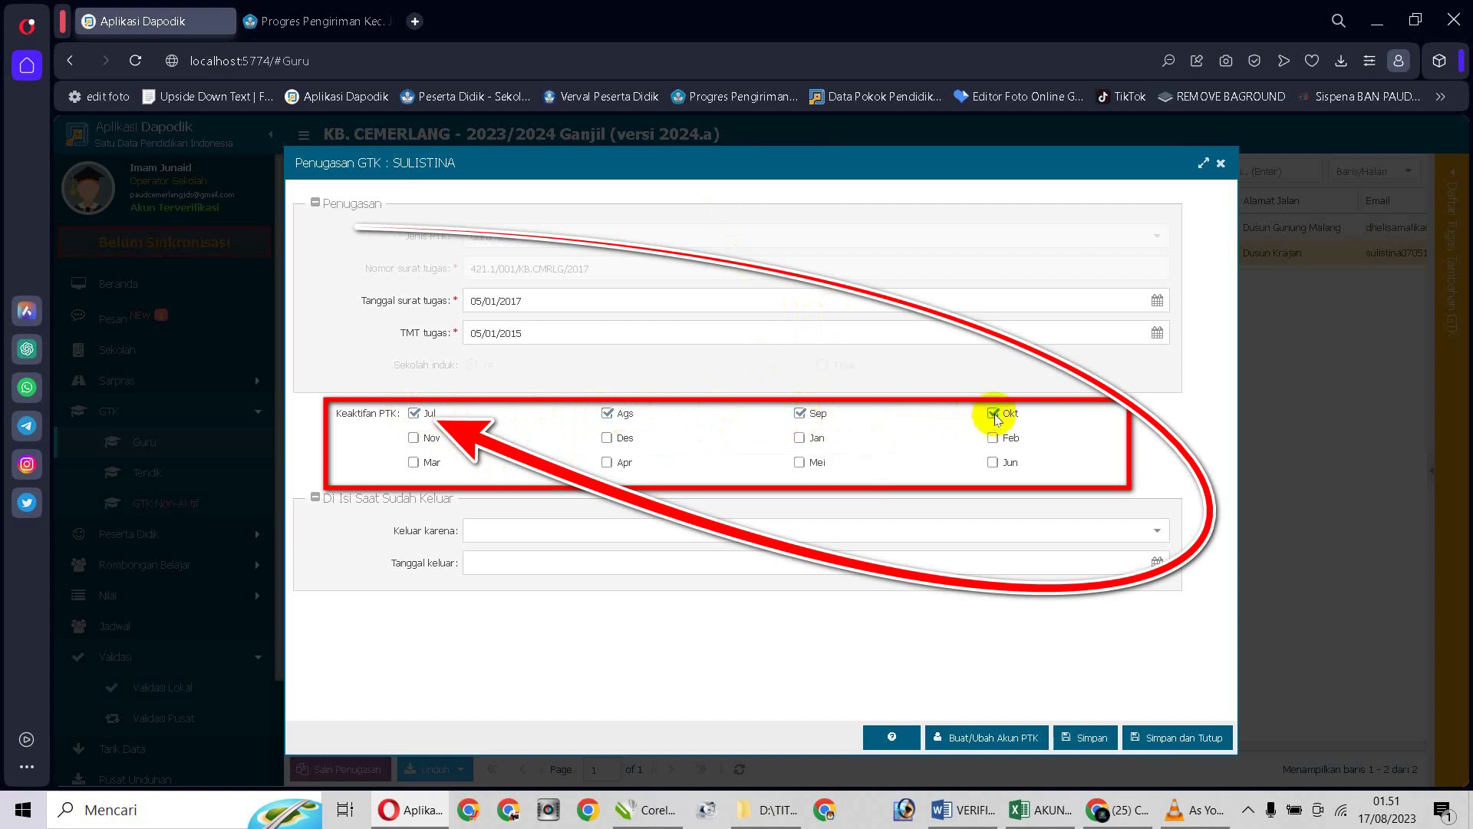
{"action": "left_click", "coordinate": [414, 437]}
{"action": "left_click", "coordinate": [607, 437]}
{"action": "left_click", "coordinate": [414, 462]}
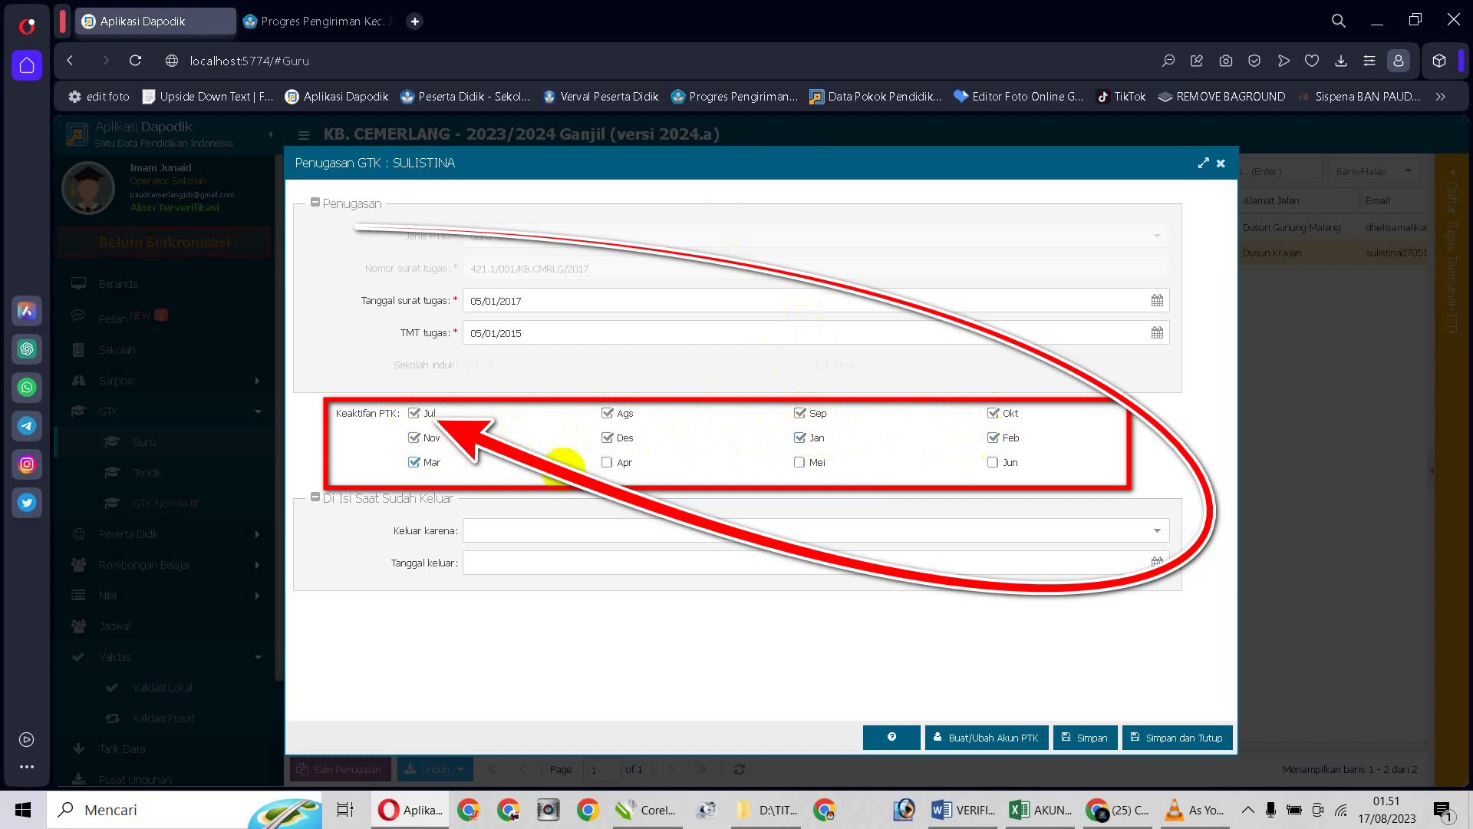
{"action": "left_click", "coordinate": [608, 463]}
{"action": "left_click", "coordinate": [994, 462]}
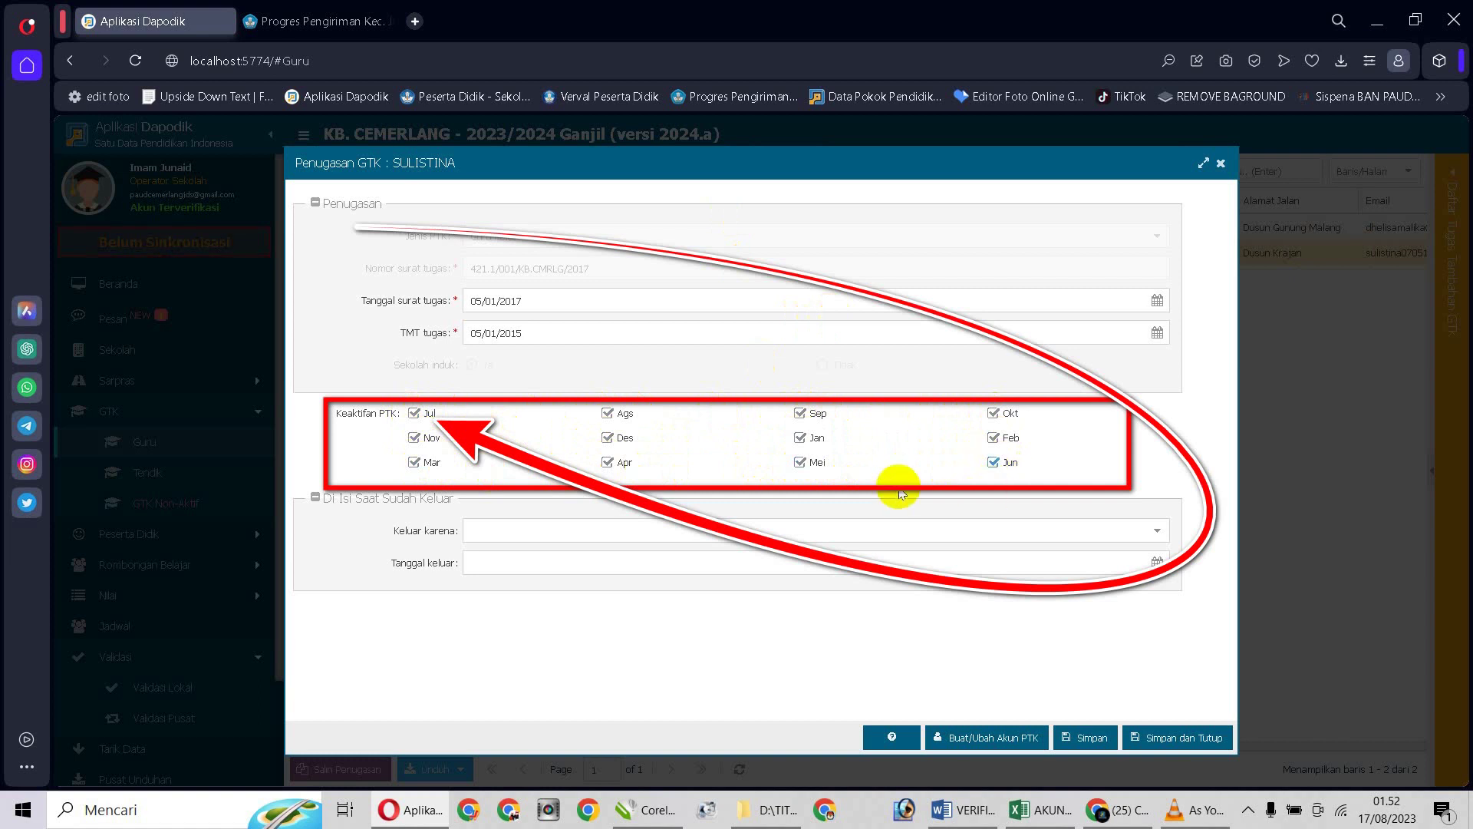
{"action": "left_click", "coordinate": [1158, 740]}
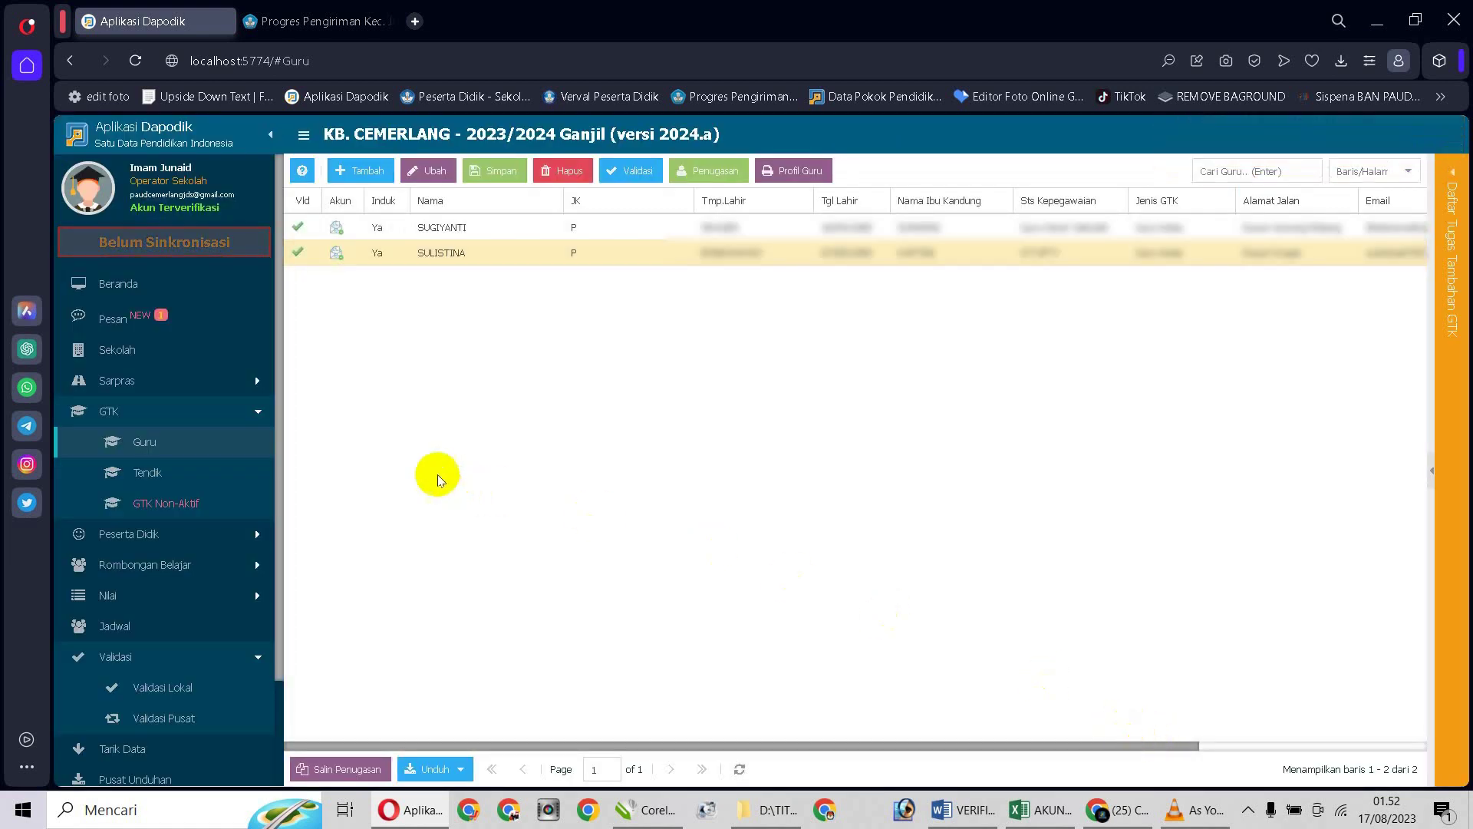
Refresh the Tendik list and open the assignment (Penugasan) of the listed staff member
{"action": "left_click", "coordinate": [151, 474]}
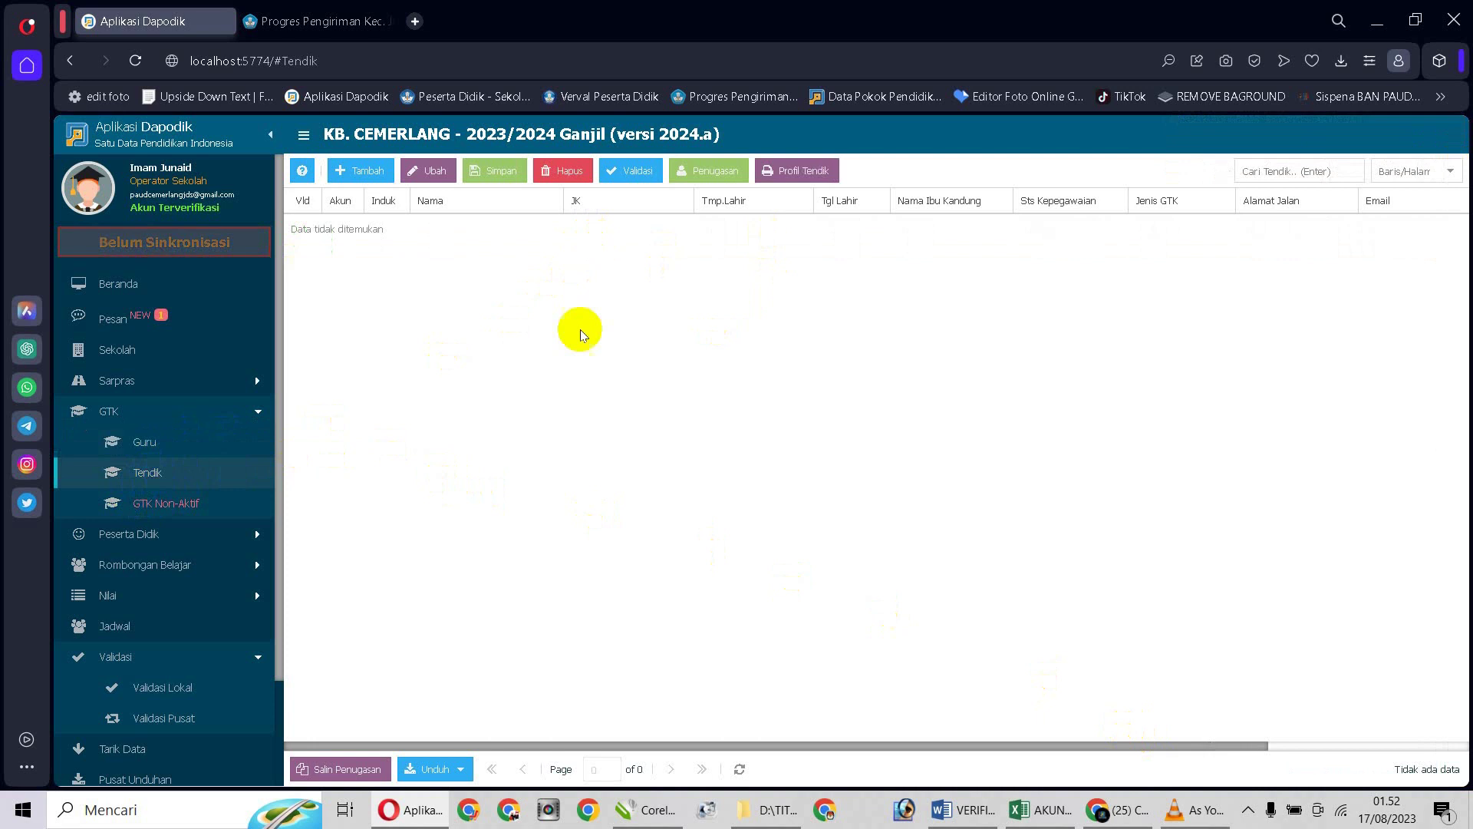
{"action": "left_click", "coordinate": [740, 769]}
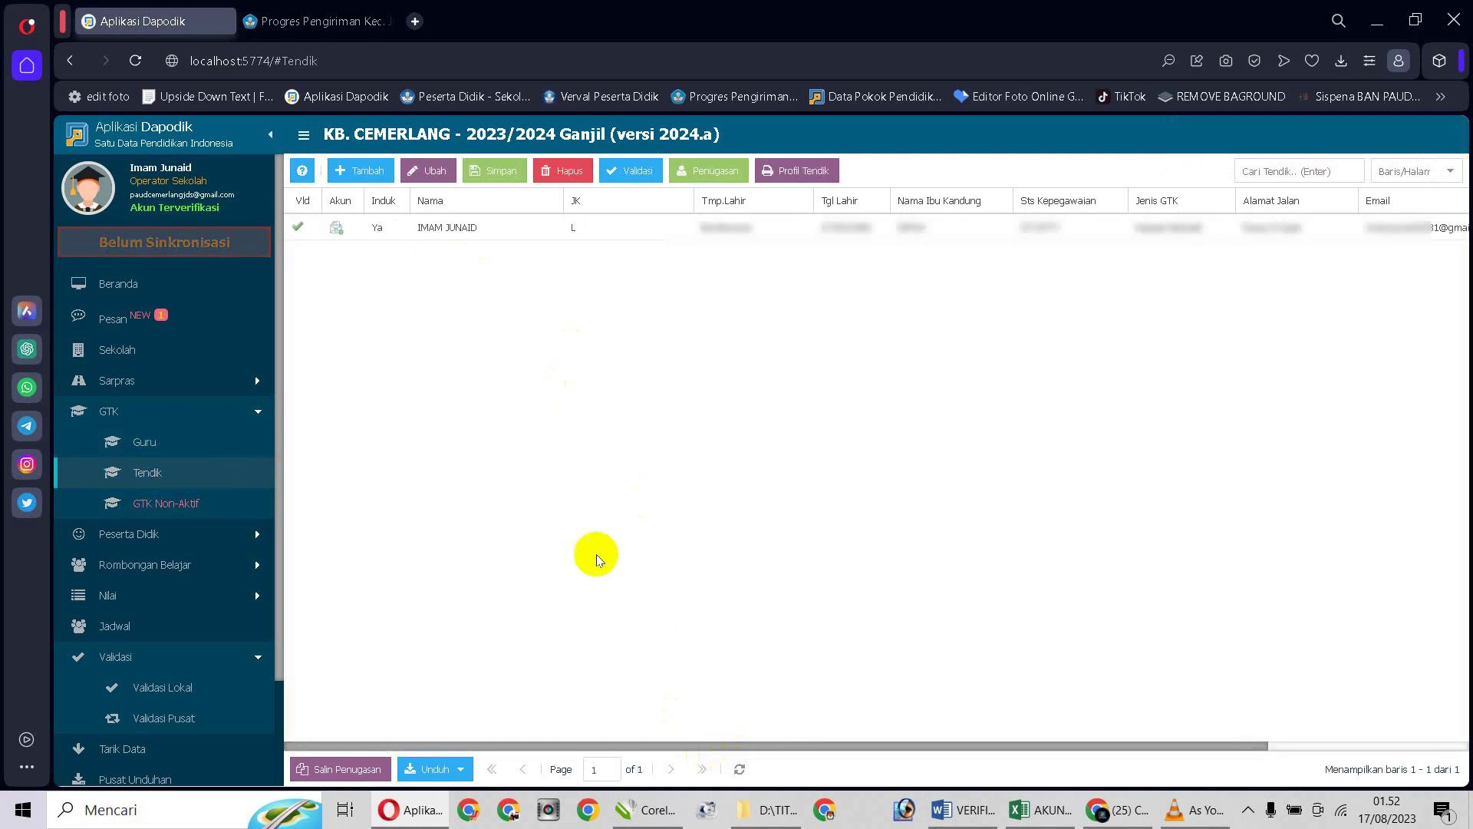
{"action": "left_click", "coordinate": [714, 233]}
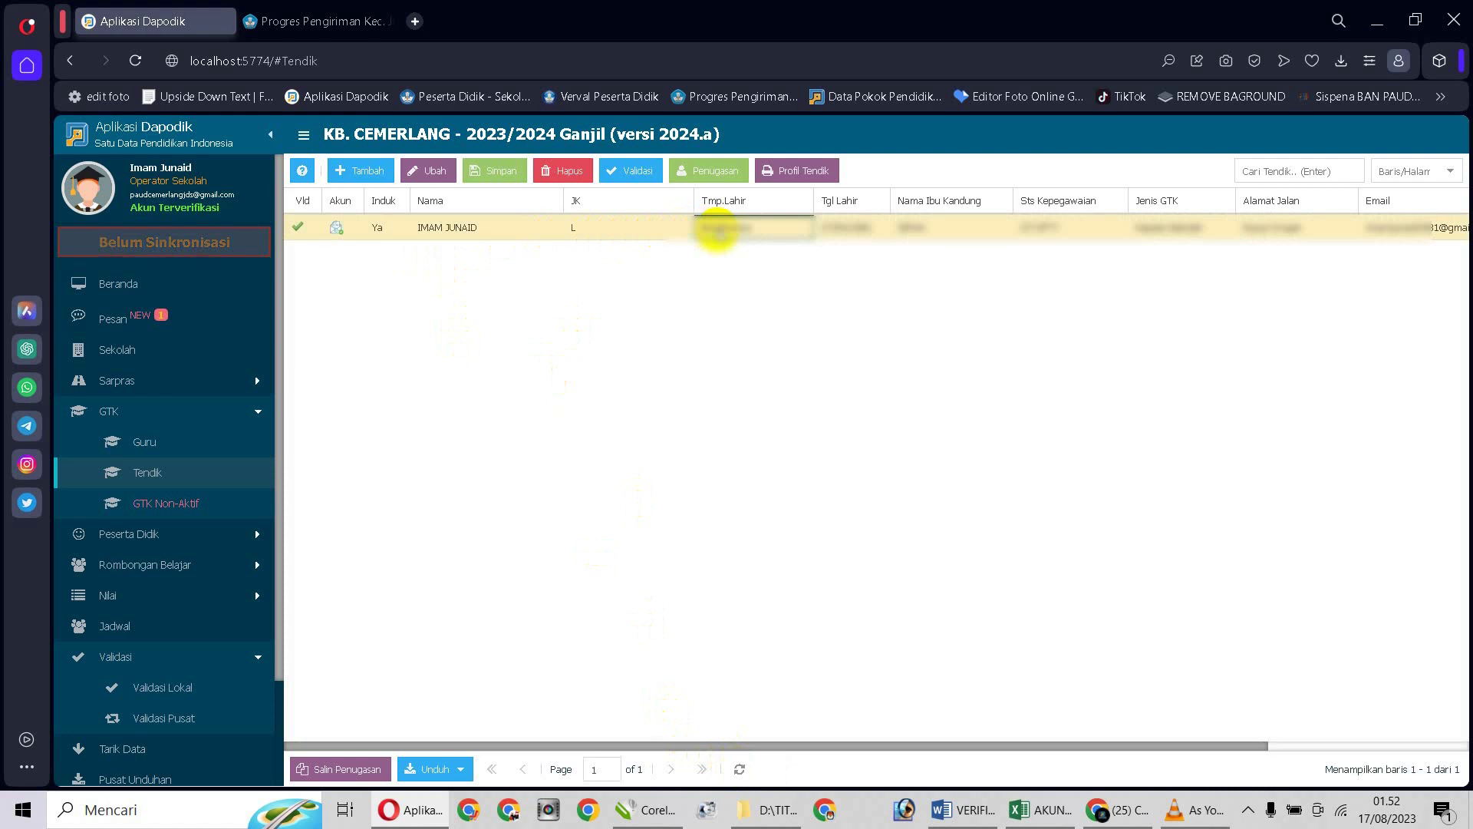
{"action": "left_click", "coordinate": [713, 171]}
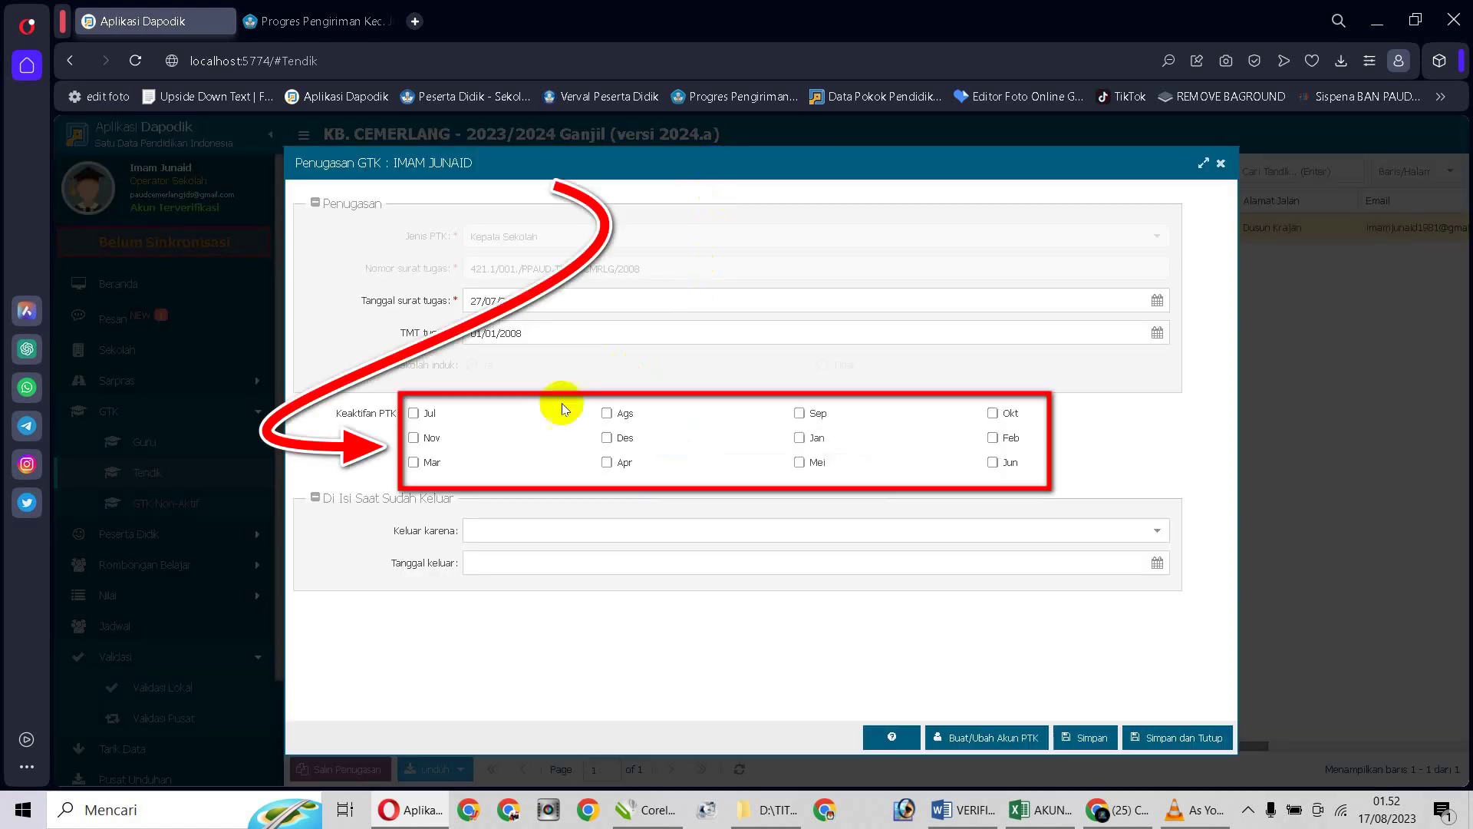
Mark Keaktifan PTK for all months Jul to Jun in the staff member's assignment, and save and close
{"action": "left_click", "coordinate": [414, 414]}
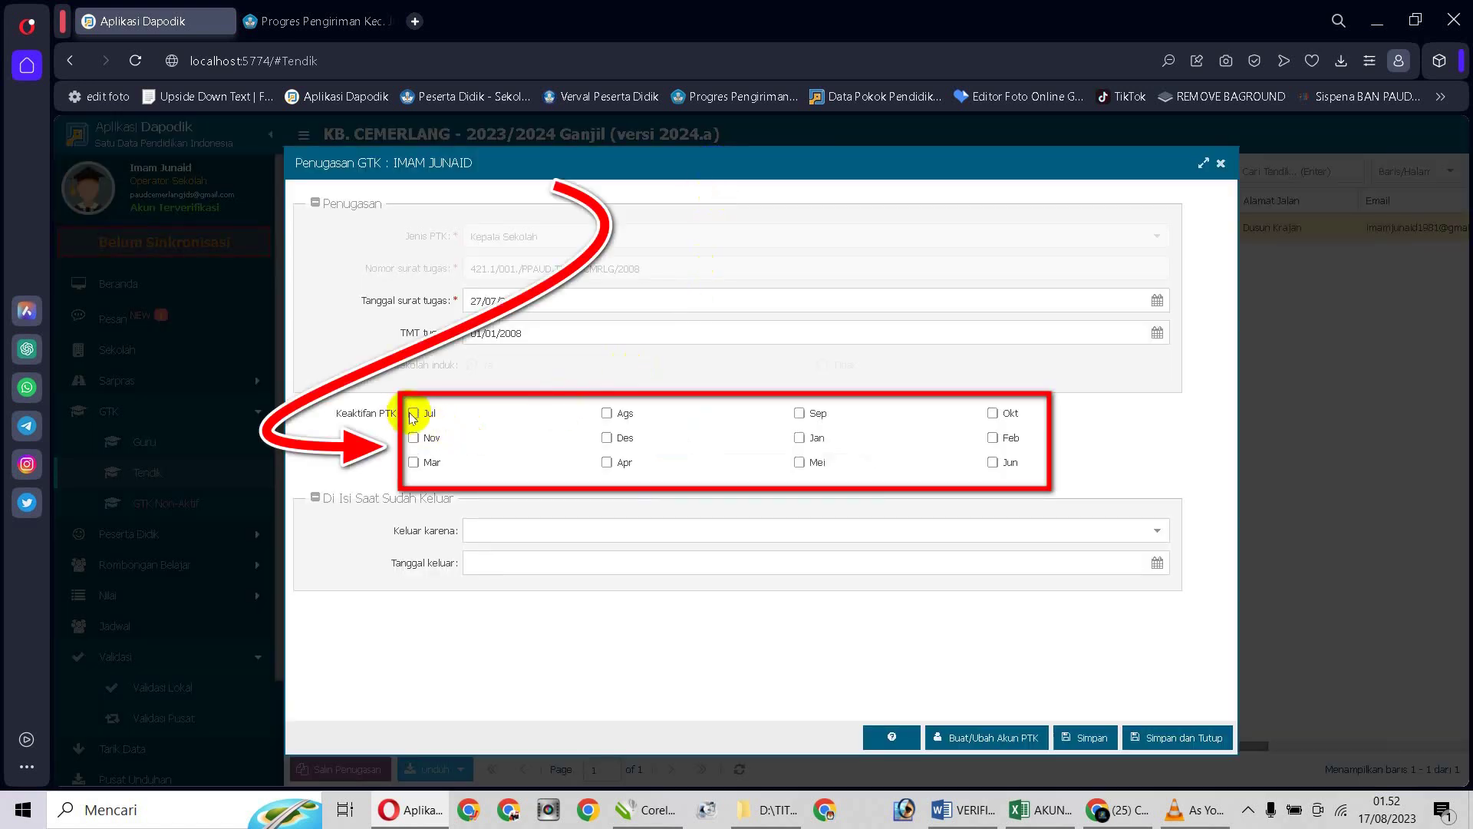
{"action": "left_click", "coordinate": [605, 415]}
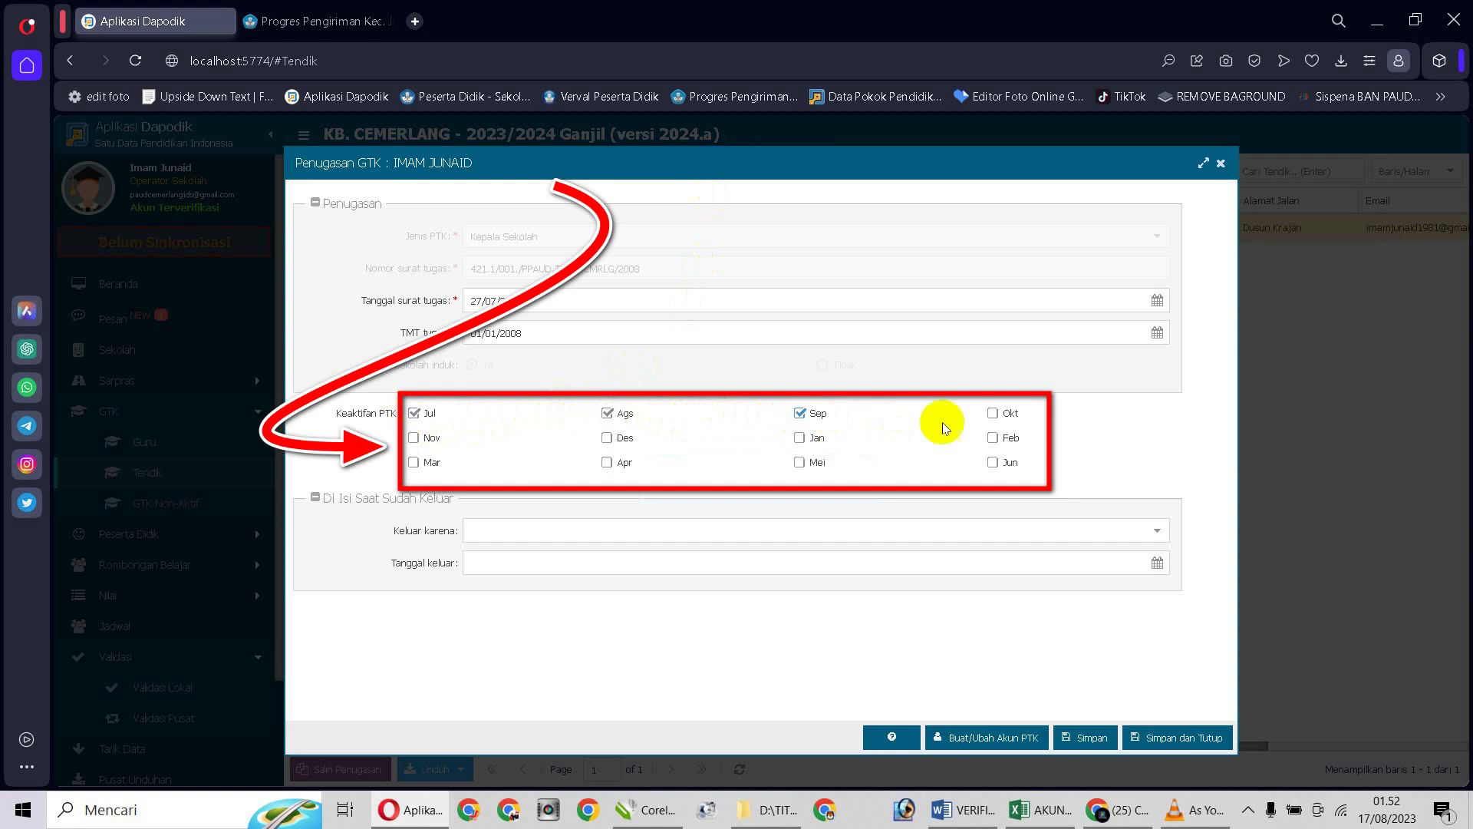
{"action": "left_click", "coordinate": [413, 439]}
{"action": "left_click", "coordinate": [606, 438]}
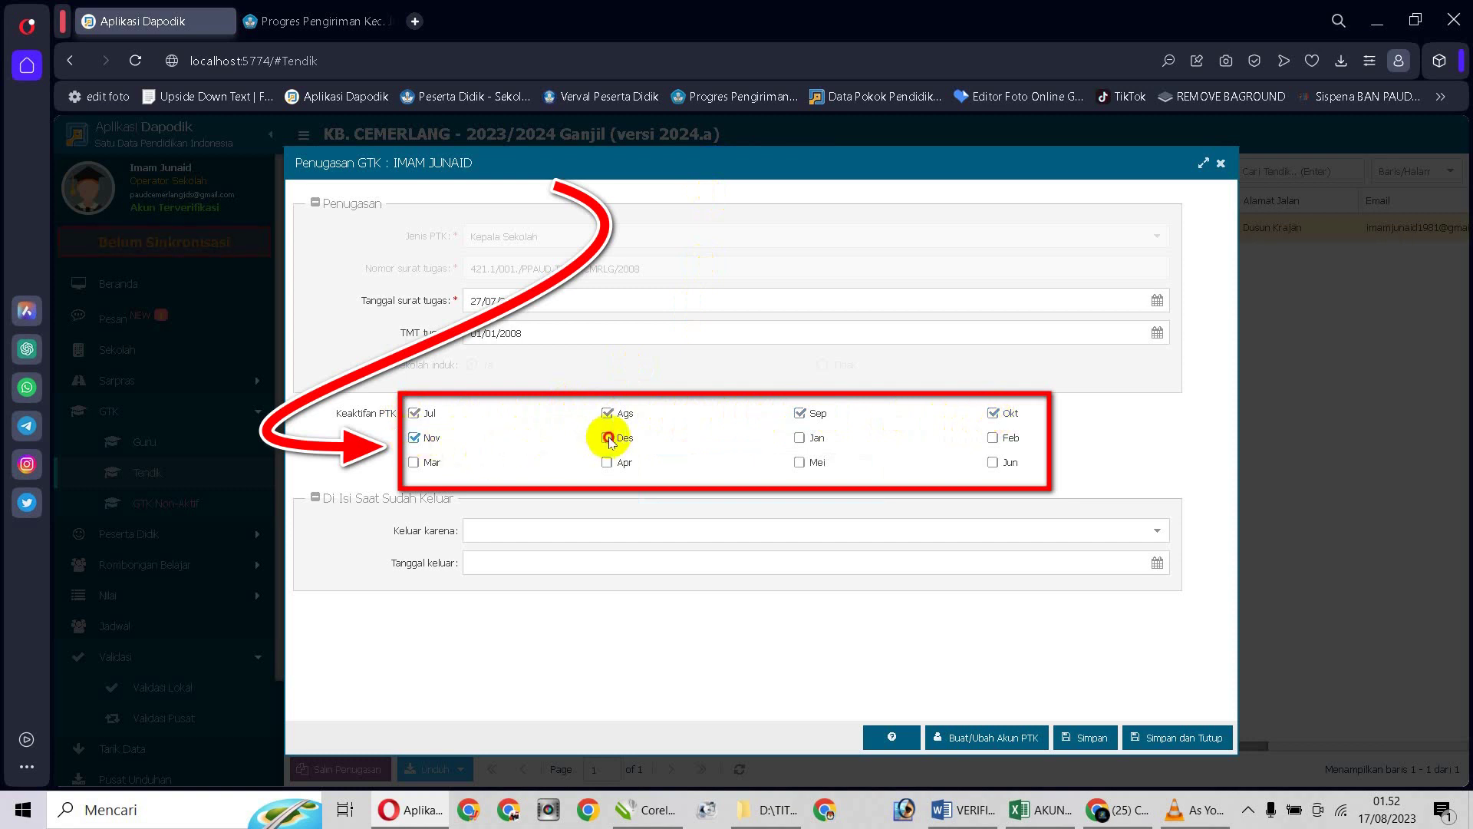
{"action": "left_click", "coordinate": [798, 441]}
{"action": "left_click", "coordinate": [994, 439]}
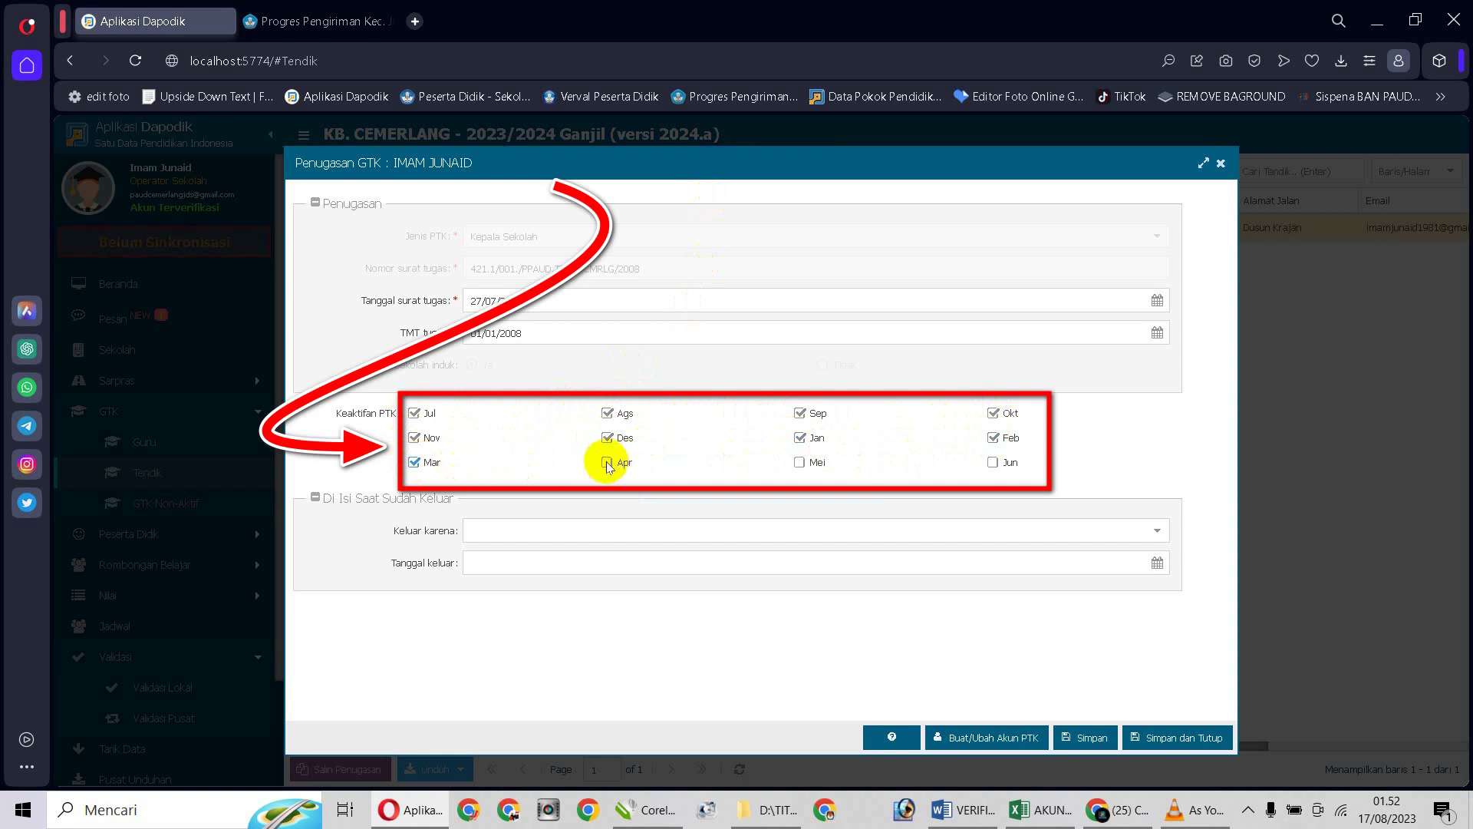
{"action": "left_click", "coordinate": [608, 463]}
{"action": "left_click", "coordinate": [800, 463]}
{"action": "left_click", "coordinate": [991, 463]}
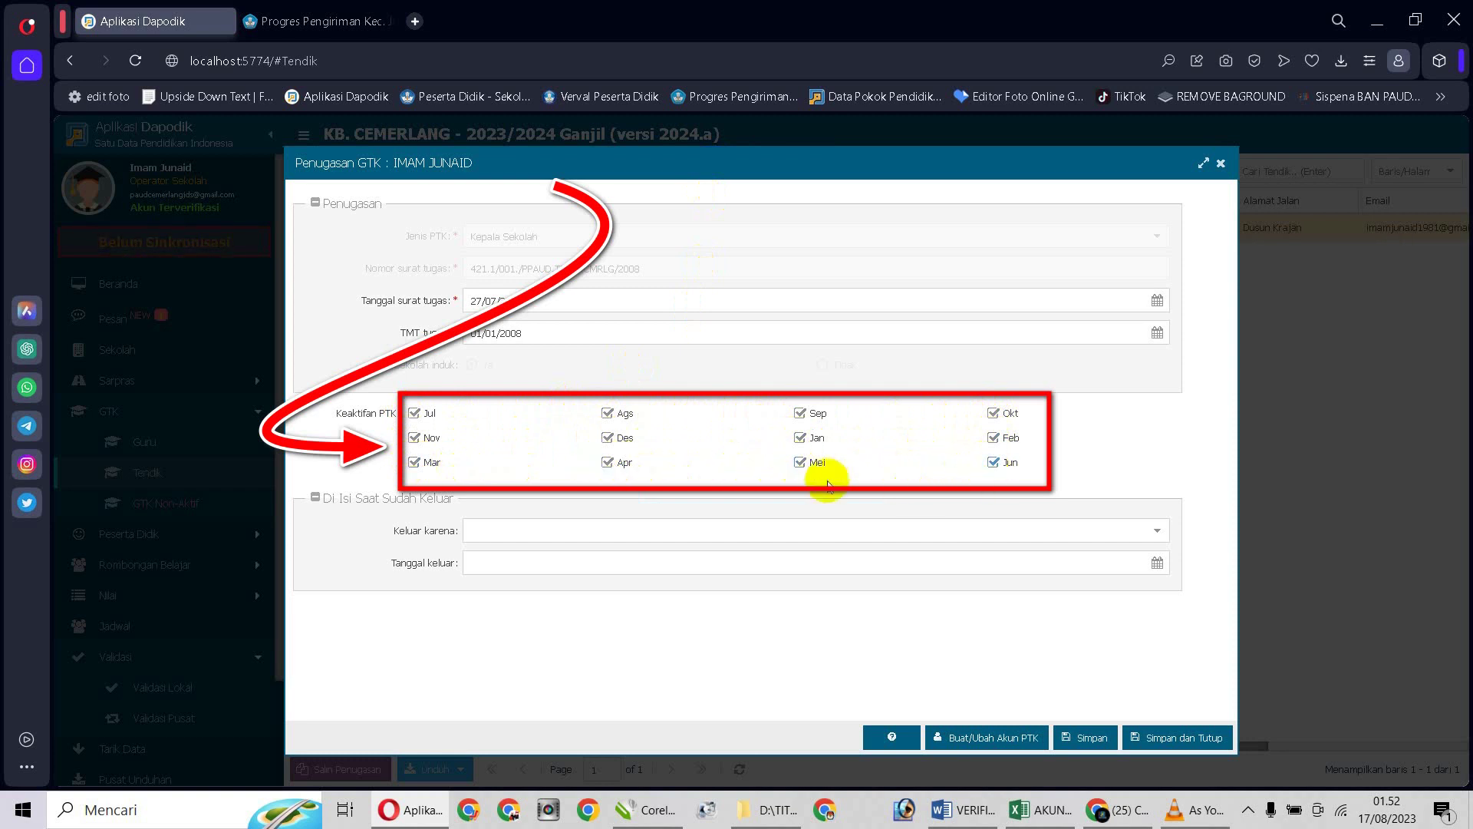
{"action": "left_click", "coordinate": [1143, 737]}
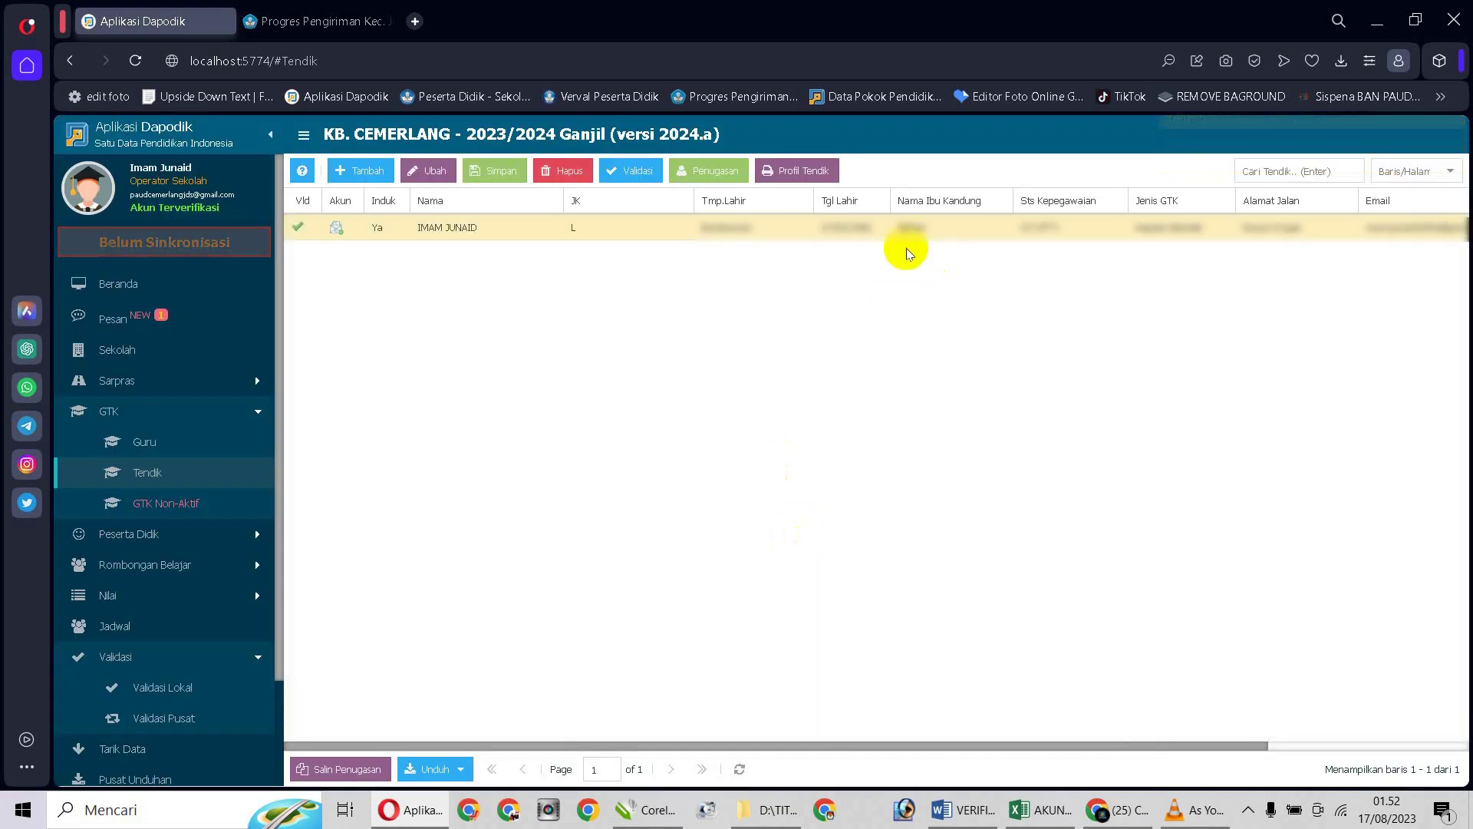
Rerun the local validation (Validasi Lokal) for GTK and examine the listed warnings
{"action": "left_click", "coordinate": [173, 692]}
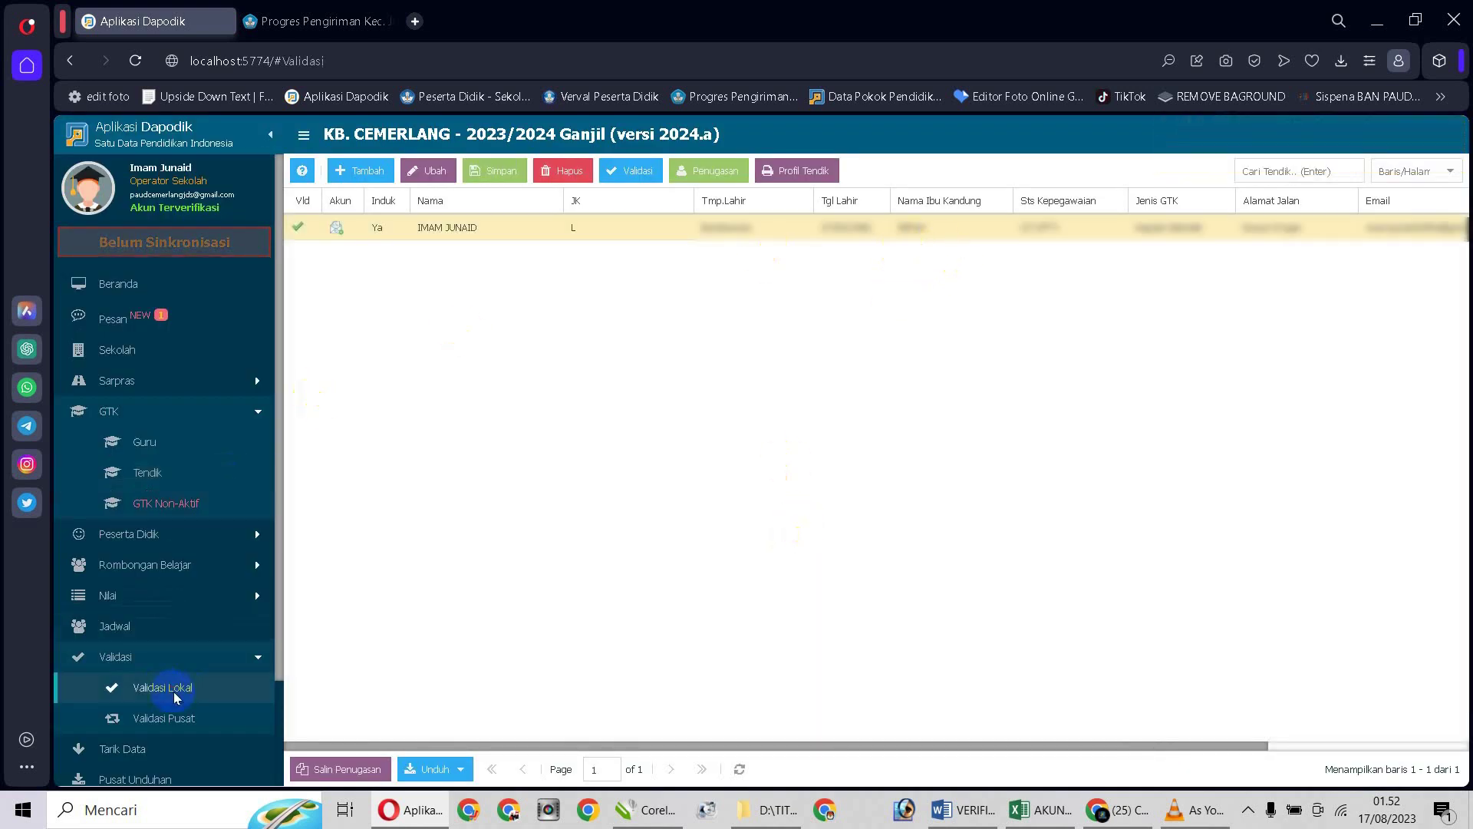
{"action": "left_click", "coordinate": [563, 365]}
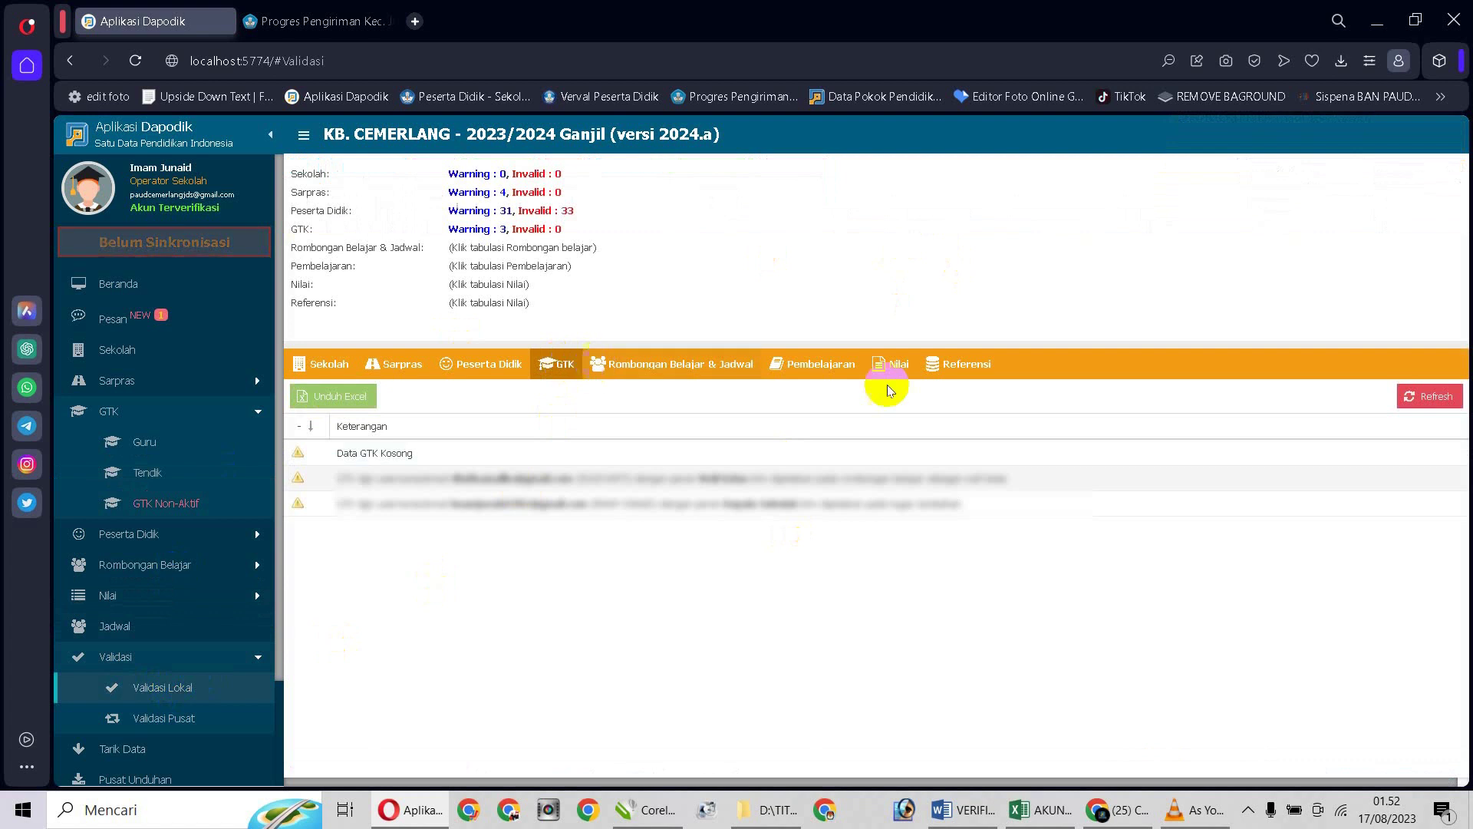
{"action": "left_click", "coordinate": [1416, 397]}
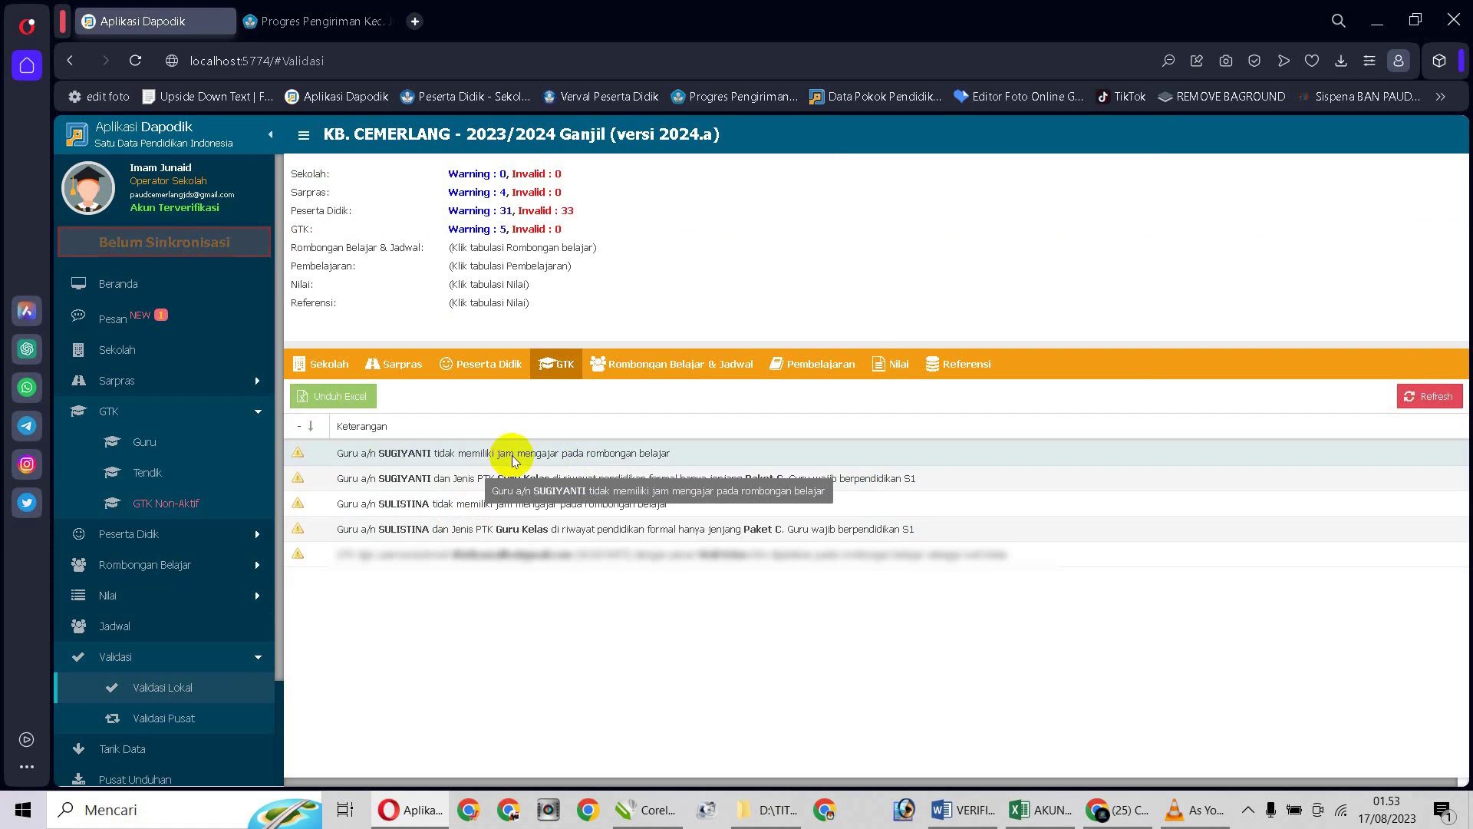
{"action": "left_click", "coordinate": [103, 566]}
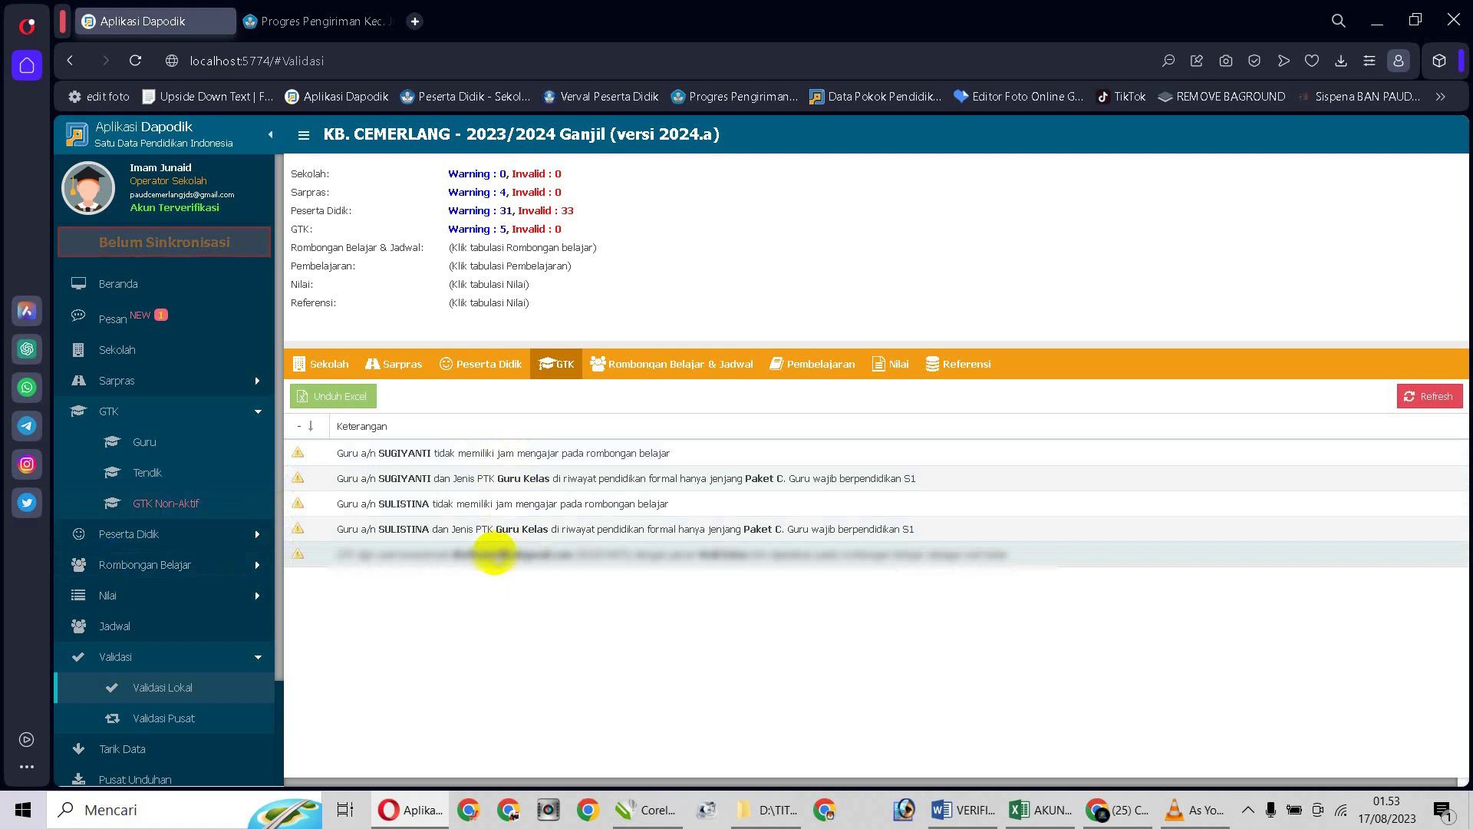
Review the records in the Guru and Tendik lists, and return to the local validation results for GTK
{"action": "left_click", "coordinate": [150, 446]}
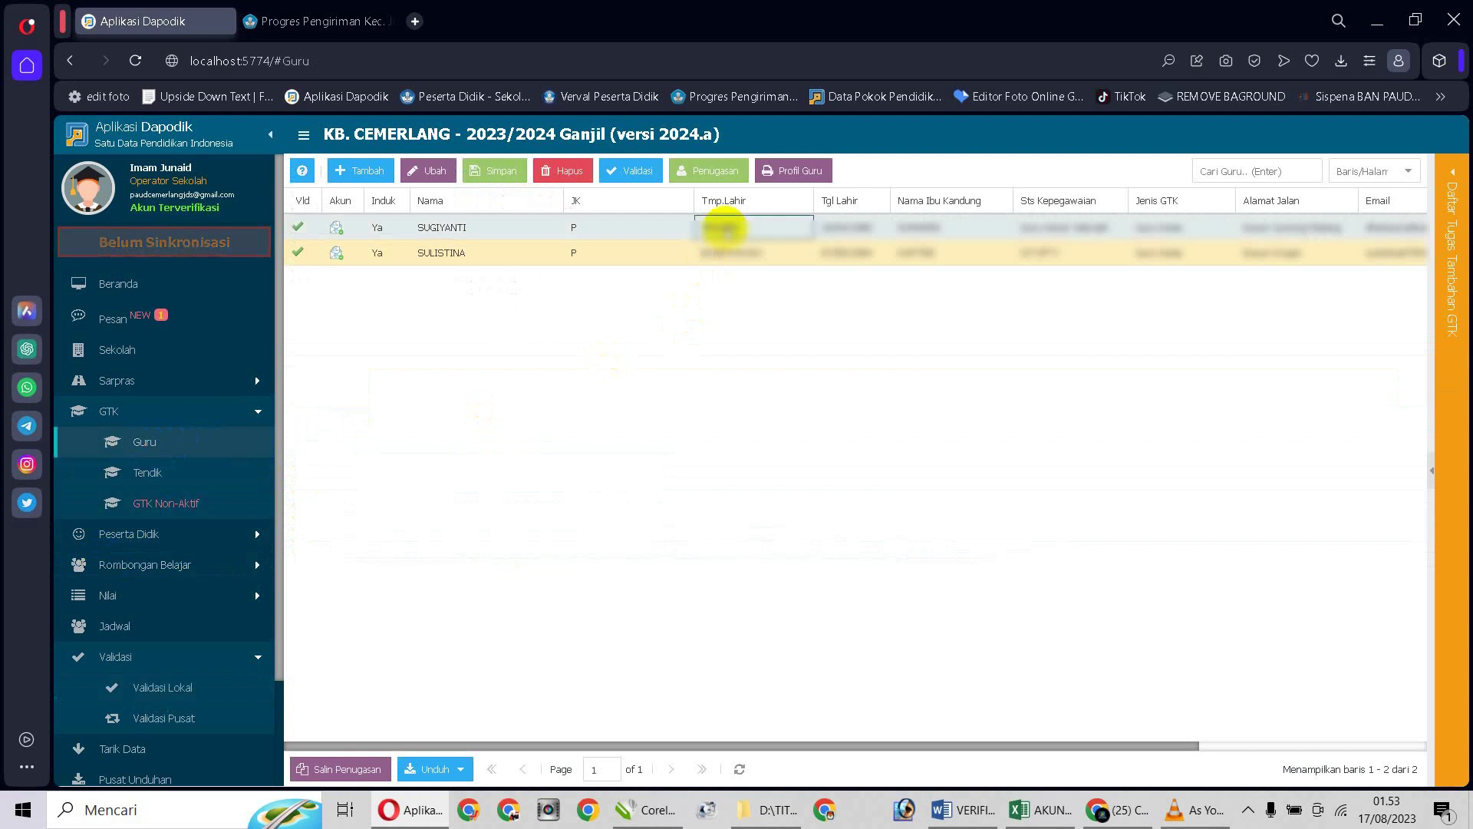
{"action": "left_click", "coordinate": [735, 254]}
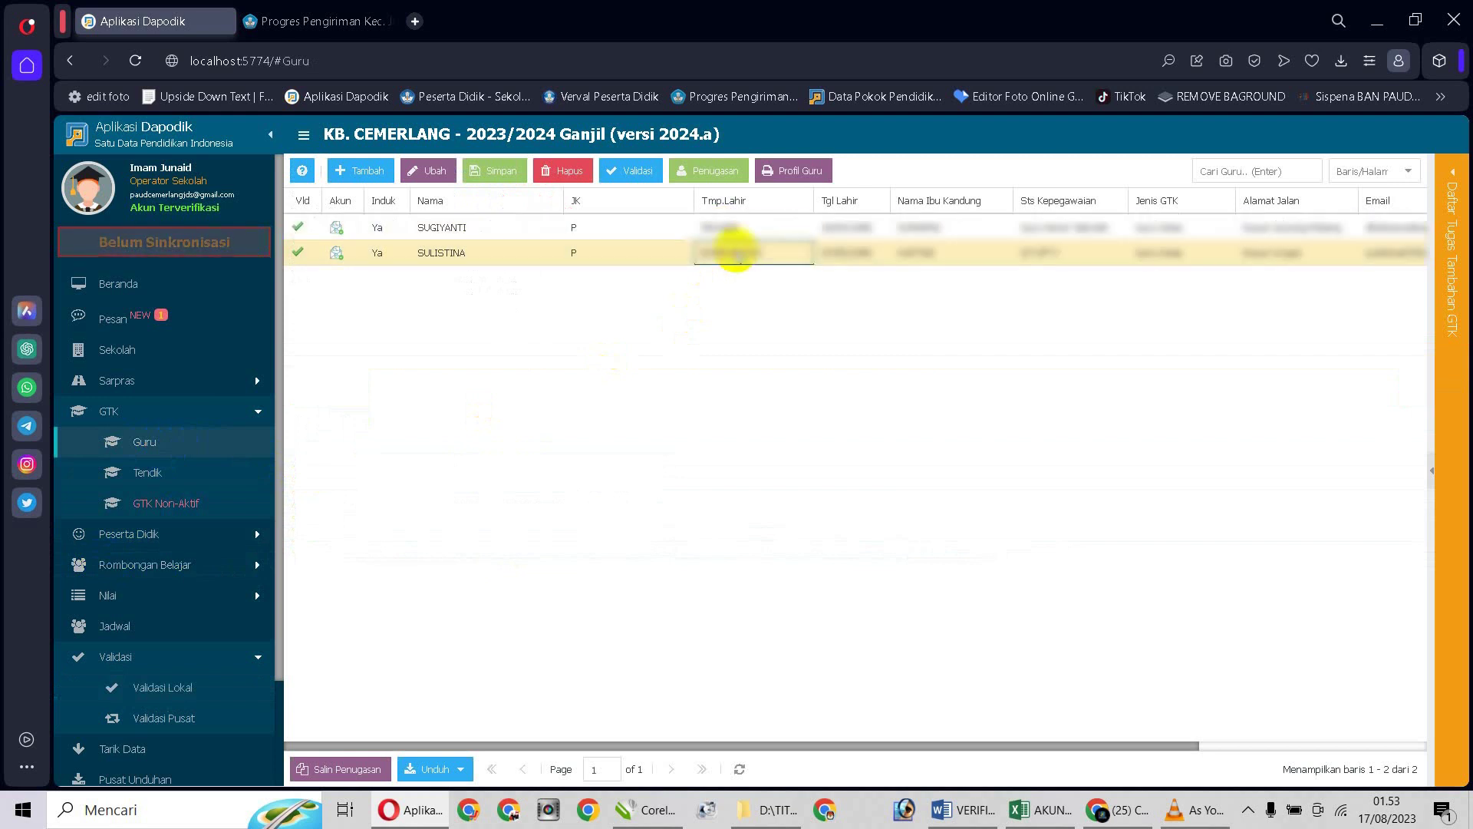
{"action": "left_click", "coordinate": [157, 474]}
{"action": "left_click", "coordinate": [780, 228]}
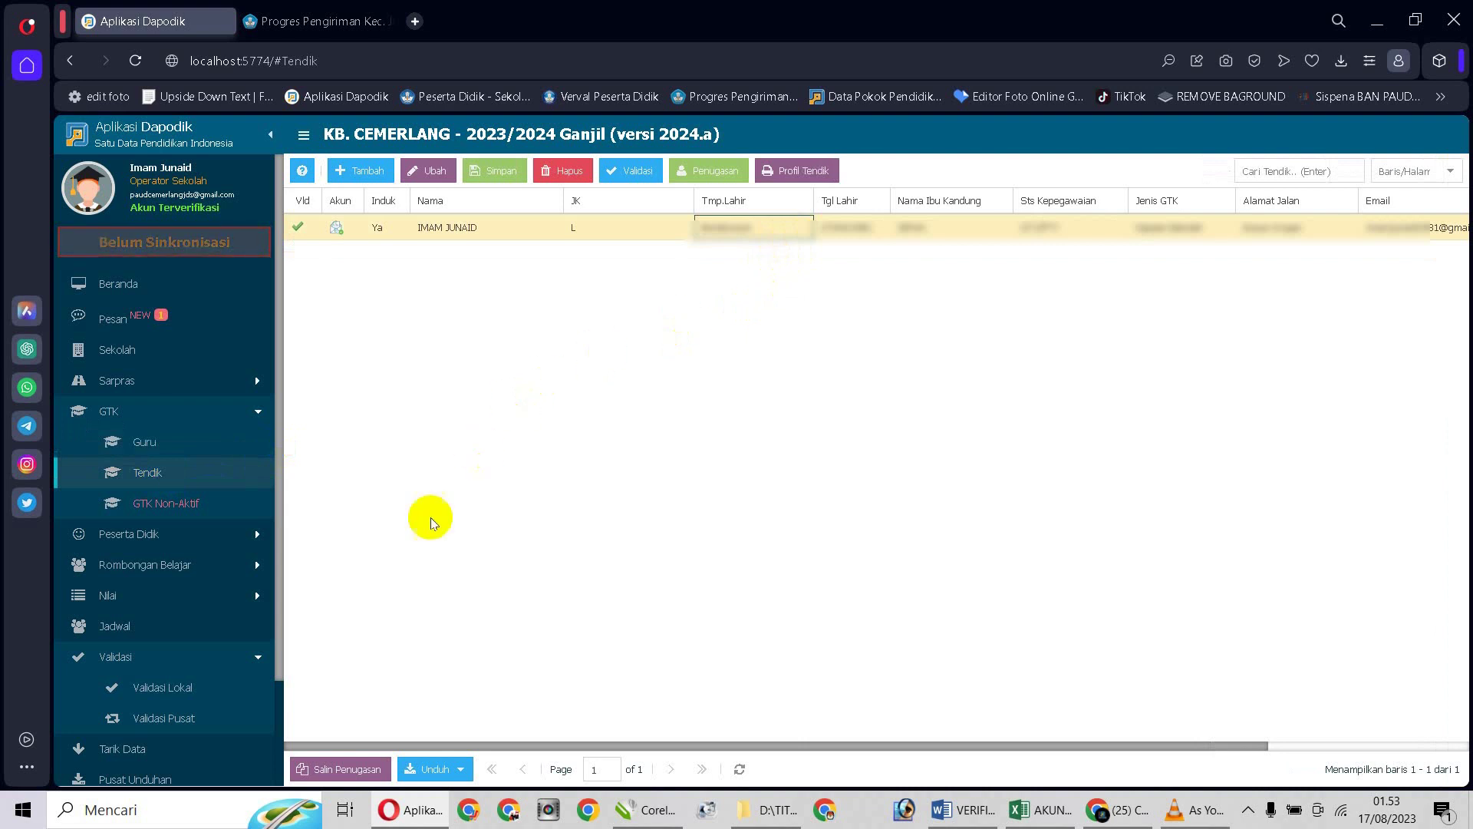
{"action": "left_click", "coordinate": [159, 689]}
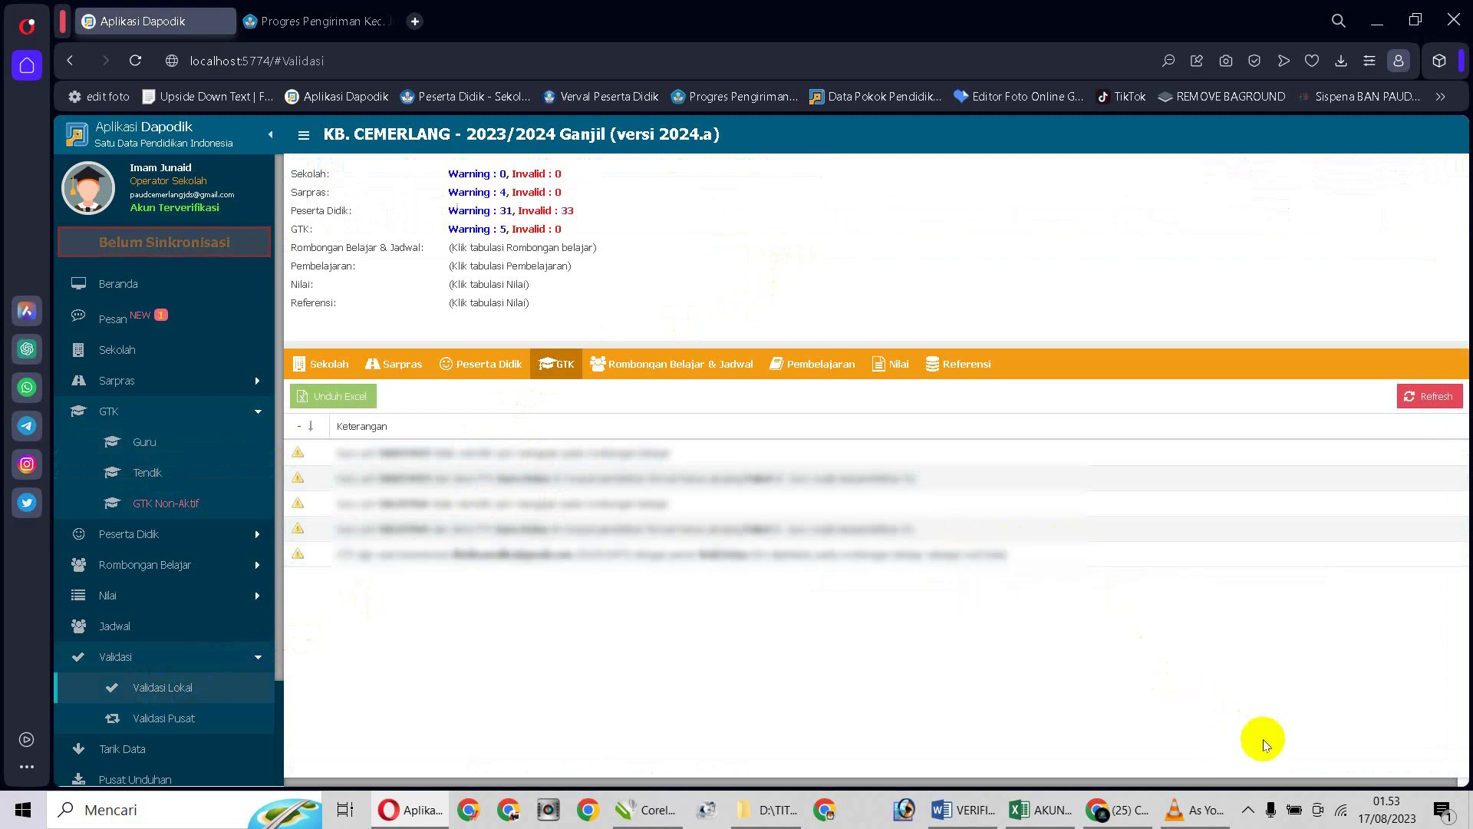
{"action": "left_click", "coordinate": [1249, 811]}
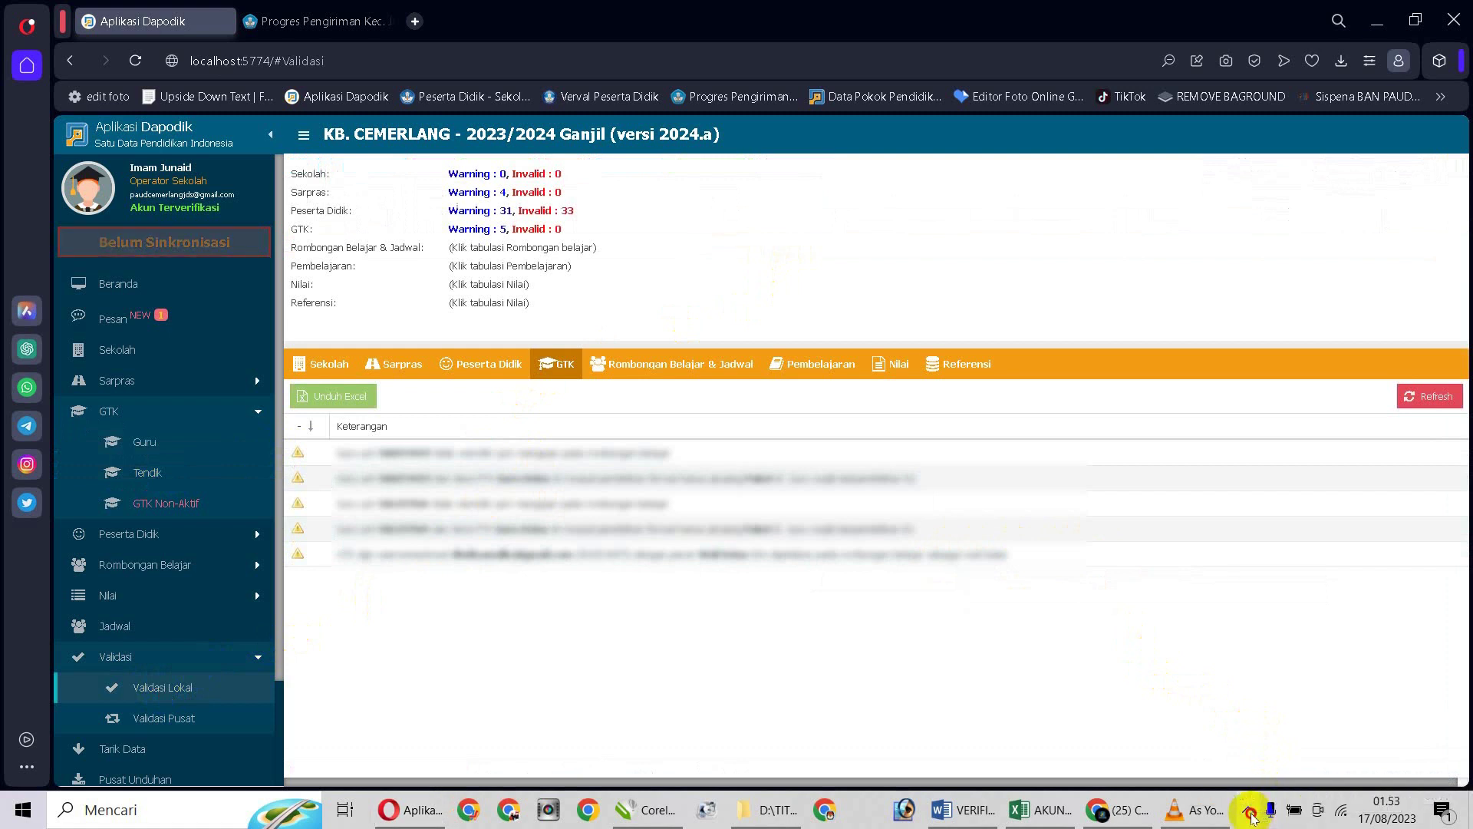